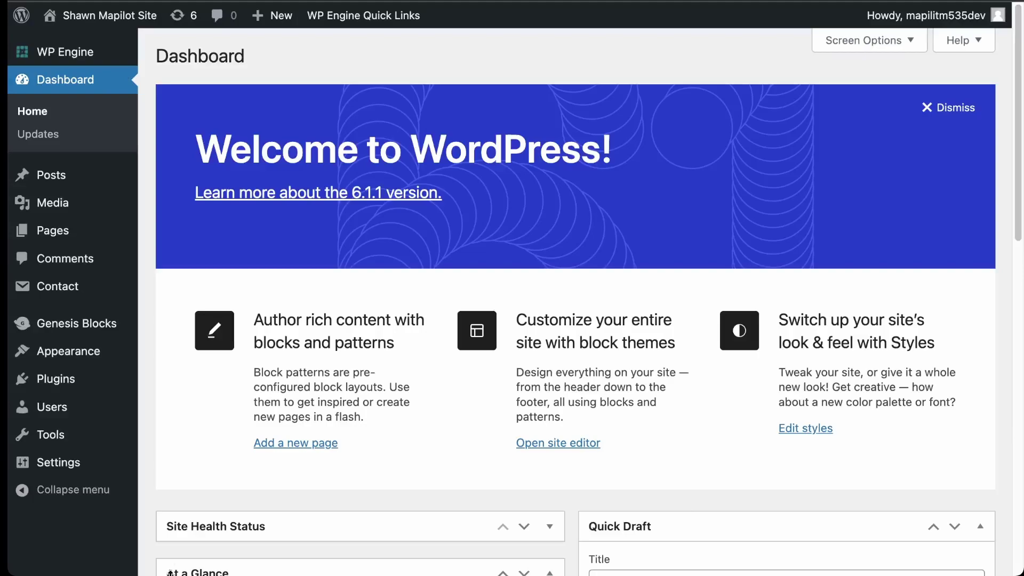
# Search the plugin directory for 'wp smtp' and install WP Mail SMTP by WPForms
pyautogui.moveTo(69, 382)
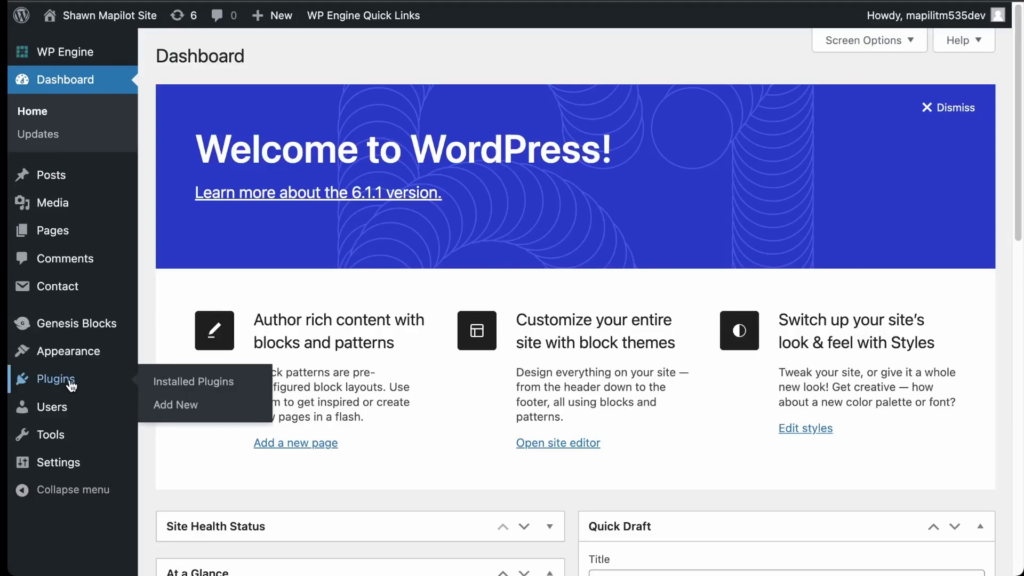
pyautogui.click(168, 406)
pyautogui.click(810, 106)
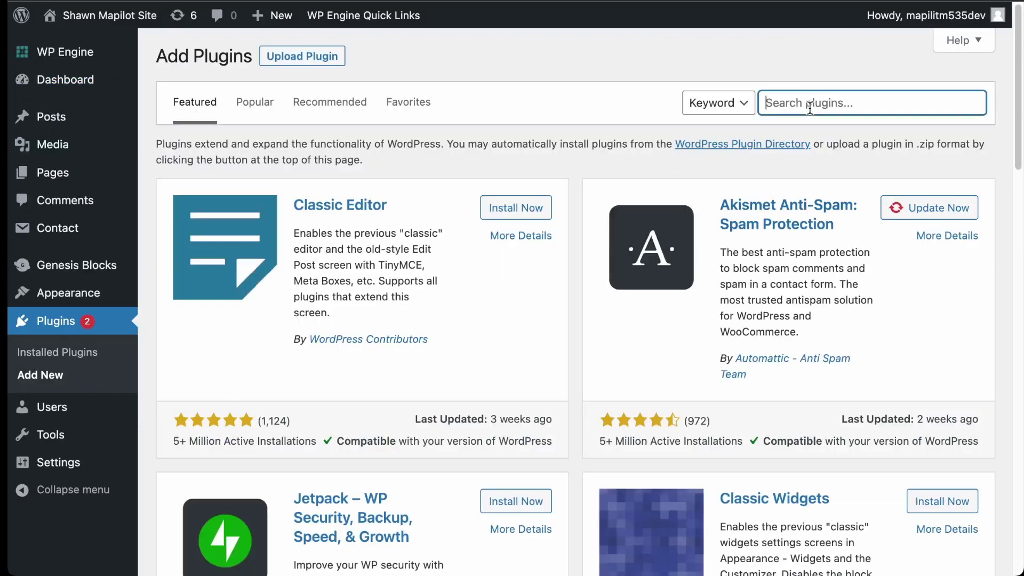
pyautogui.write('wp smtp')
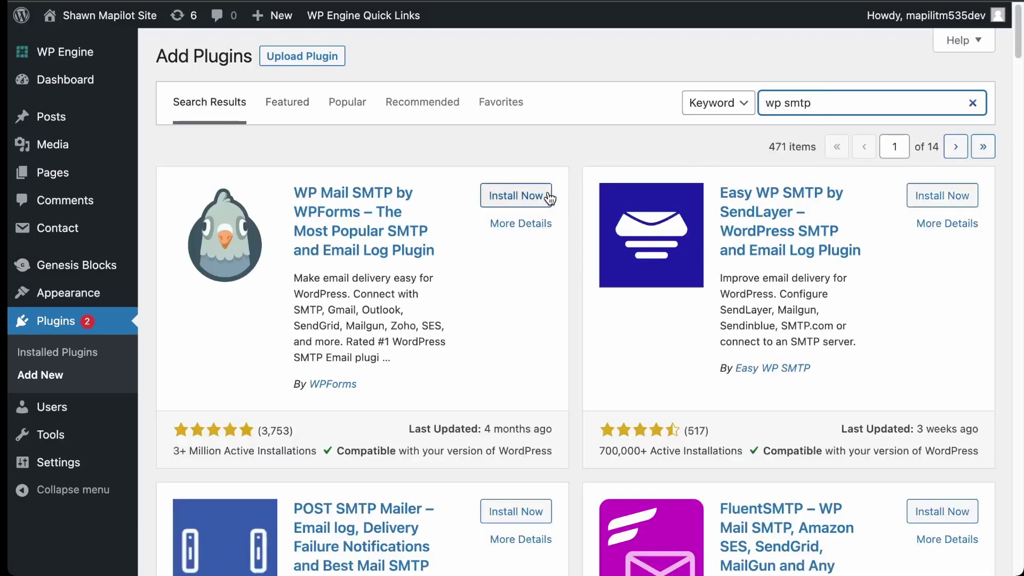
pyautogui.click(529, 196)
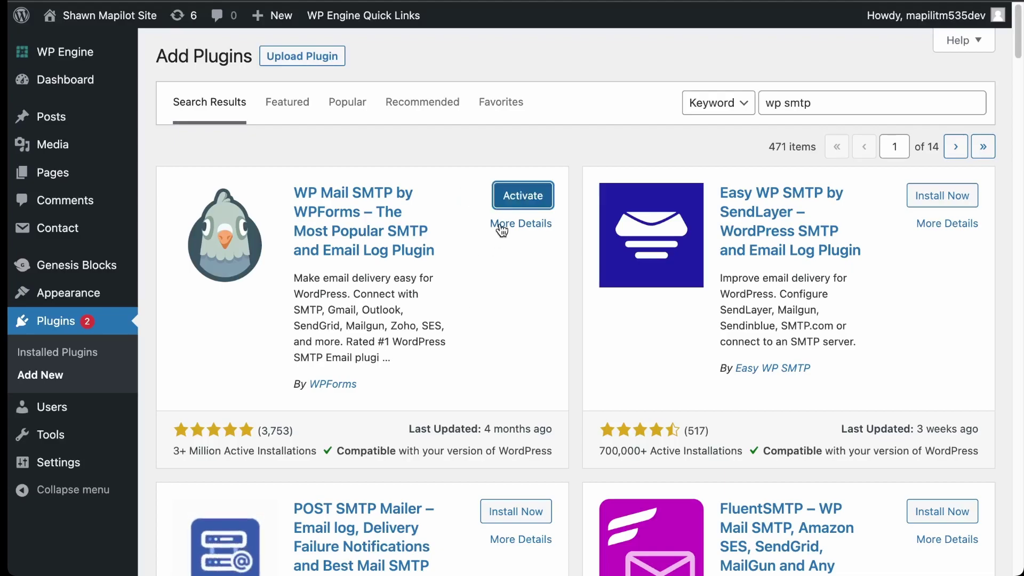
pyautogui.click(523, 196)
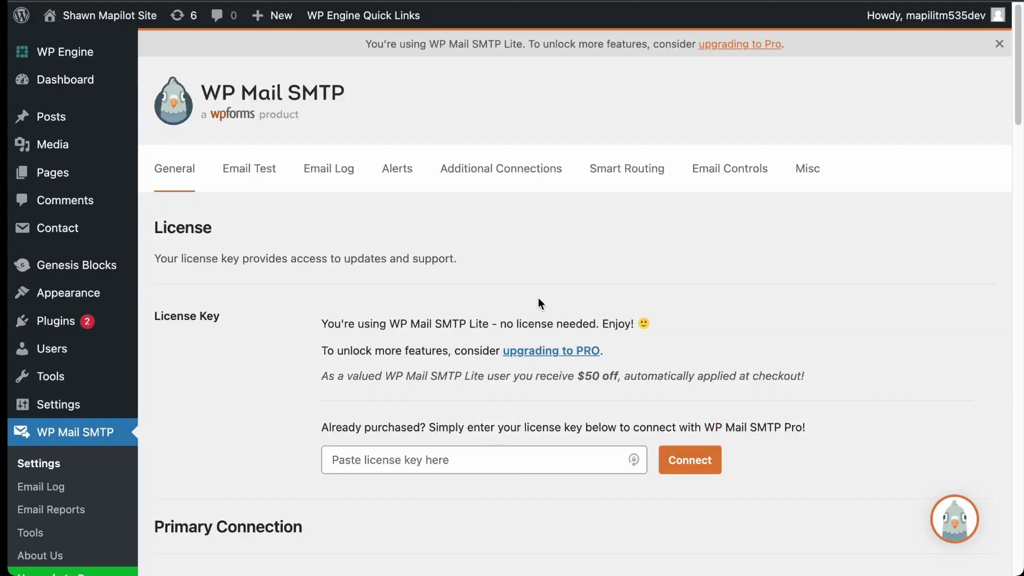
pyautogui.scroll(-6, 229, 377)
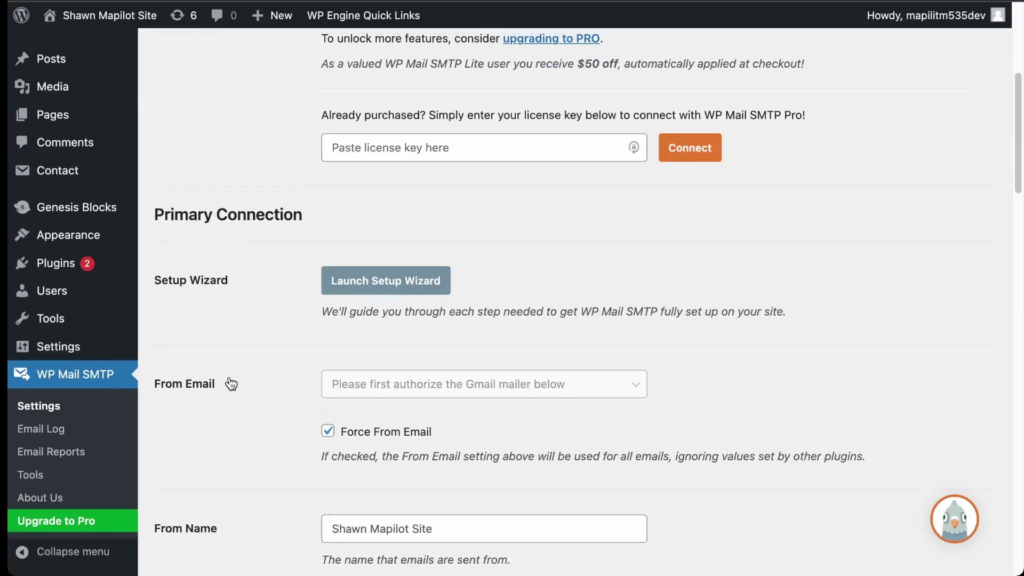
pyautogui.scroll(-6, 229, 376)
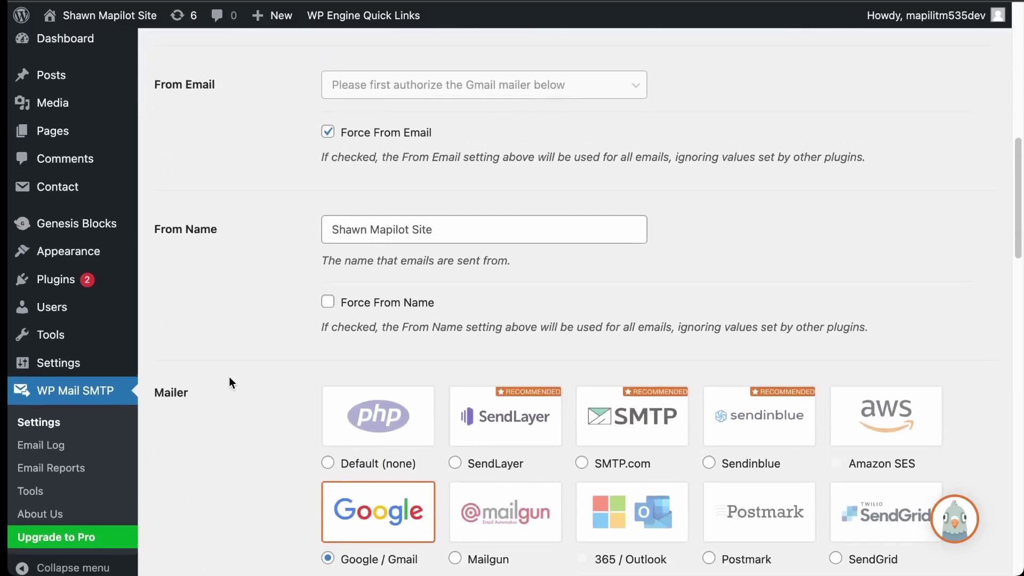
pyautogui.scroll(12, 228, 377)
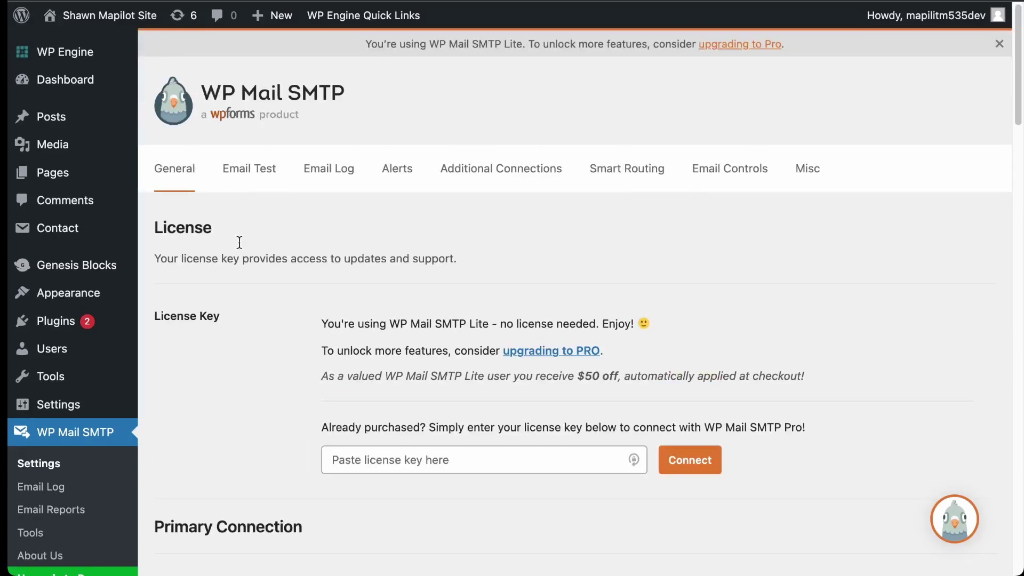
pyautogui.scroll(-12, 265, 381)
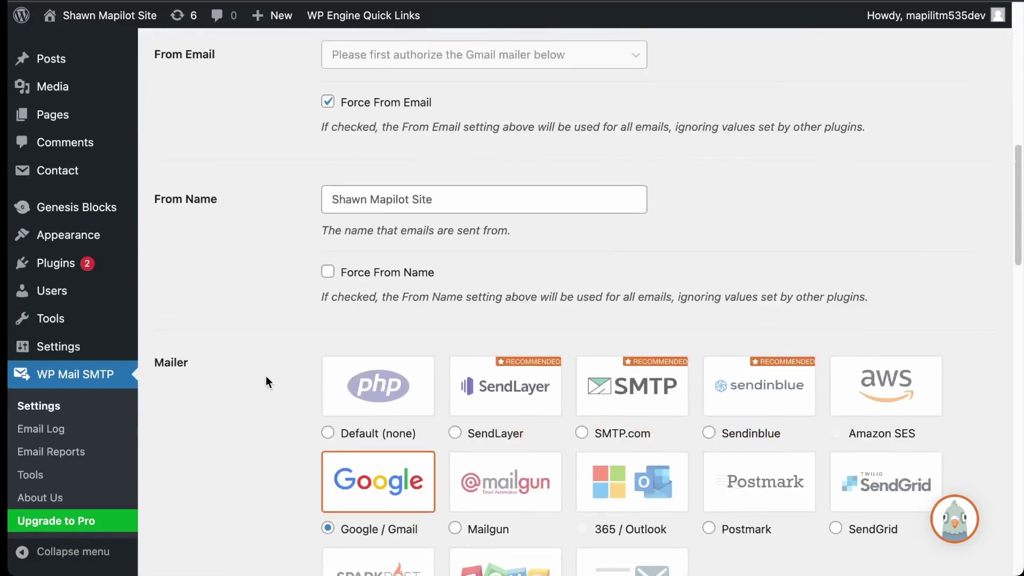
pyautogui.scroll(-11, 266, 376)
pyautogui.scroll(16, 265, 376)
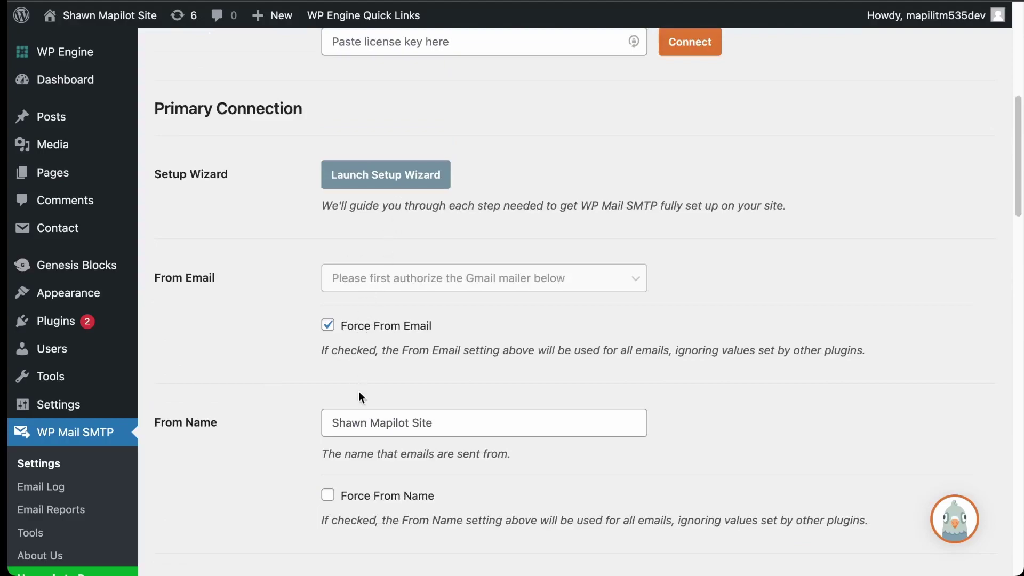
pyautogui.click(442, 421)
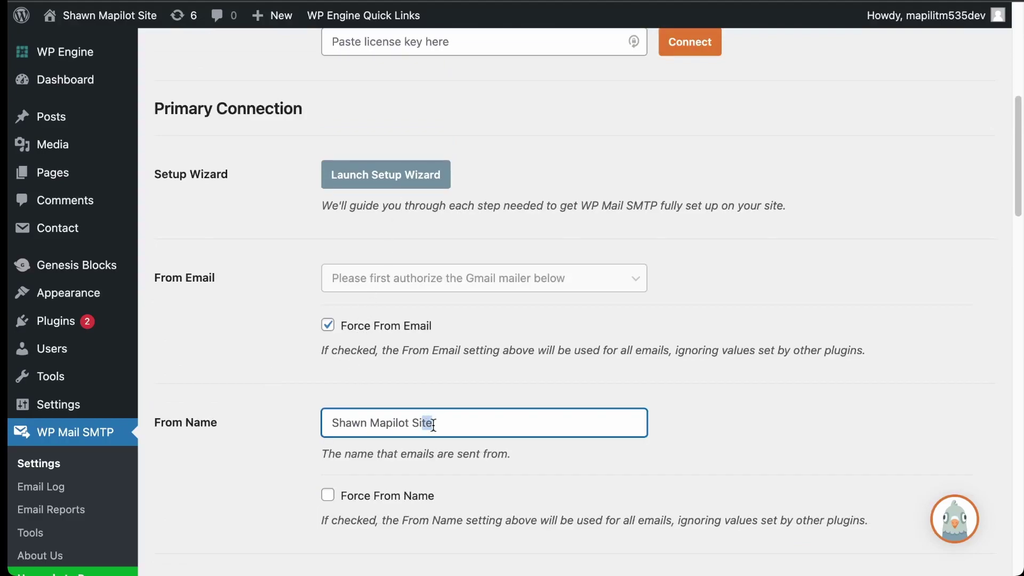
pyautogui.doubleClick(450, 423)
pyautogui.moveTo(451, 423); pyautogui.dragTo(293, 358)
pyautogui.scroll(-8, 745, 254)
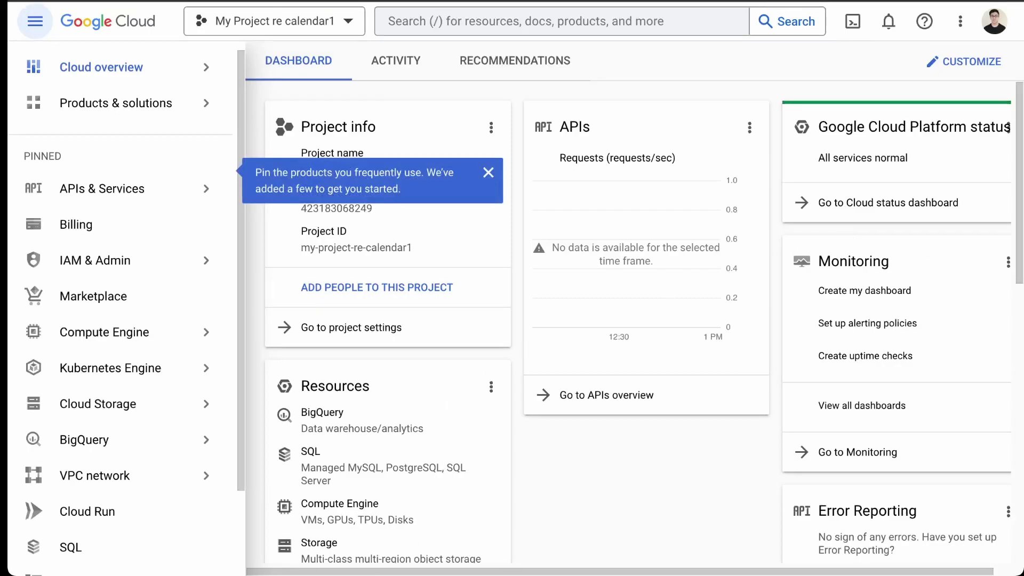
pyautogui.moveTo(168, 66)
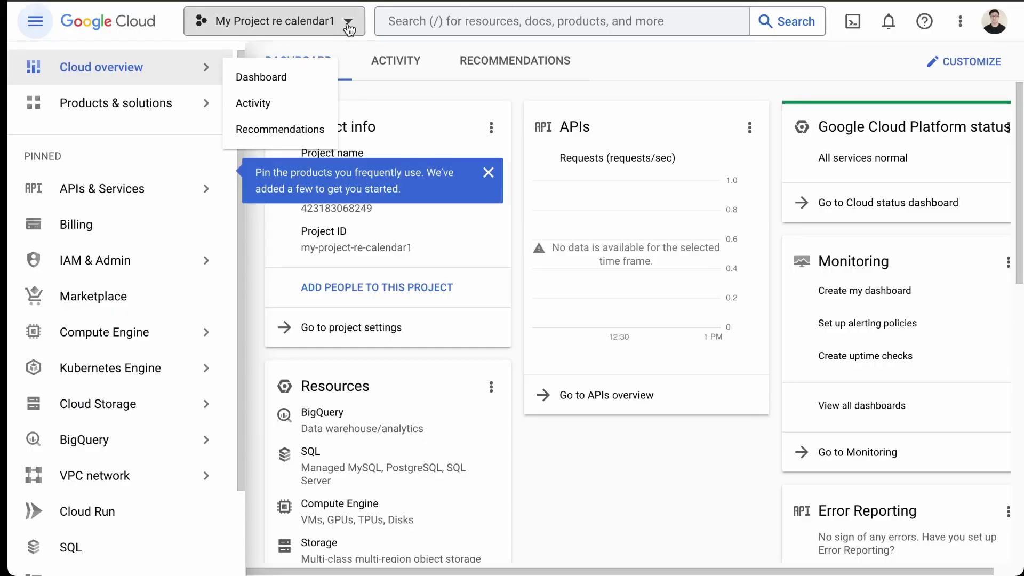
# Start a new Google Cloud project named 'website-email', correcting the typo in the name
pyautogui.click(348, 25)
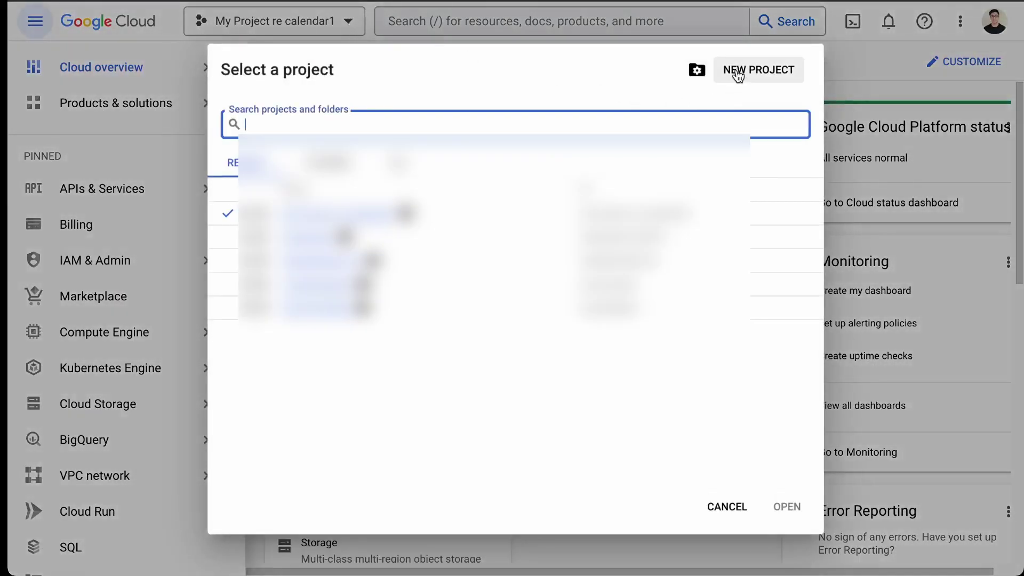
pyautogui.click(738, 72)
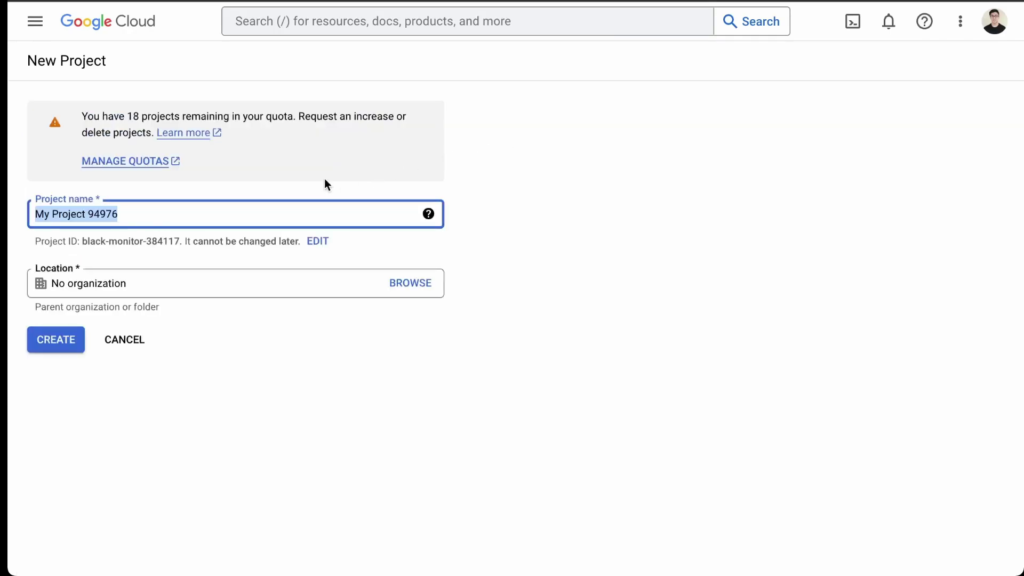
pyautogui.write('we')
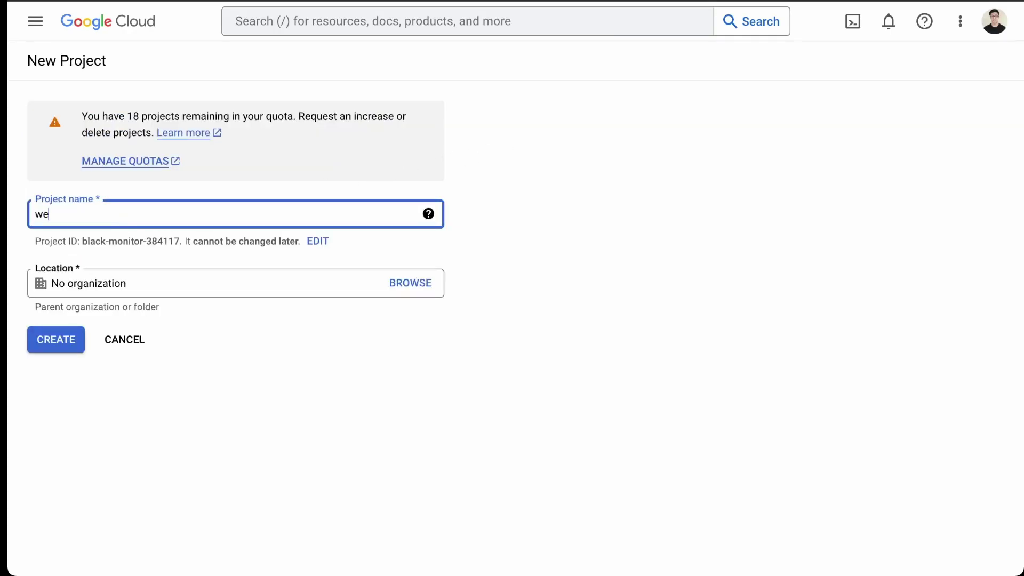
pyautogui.write('site')
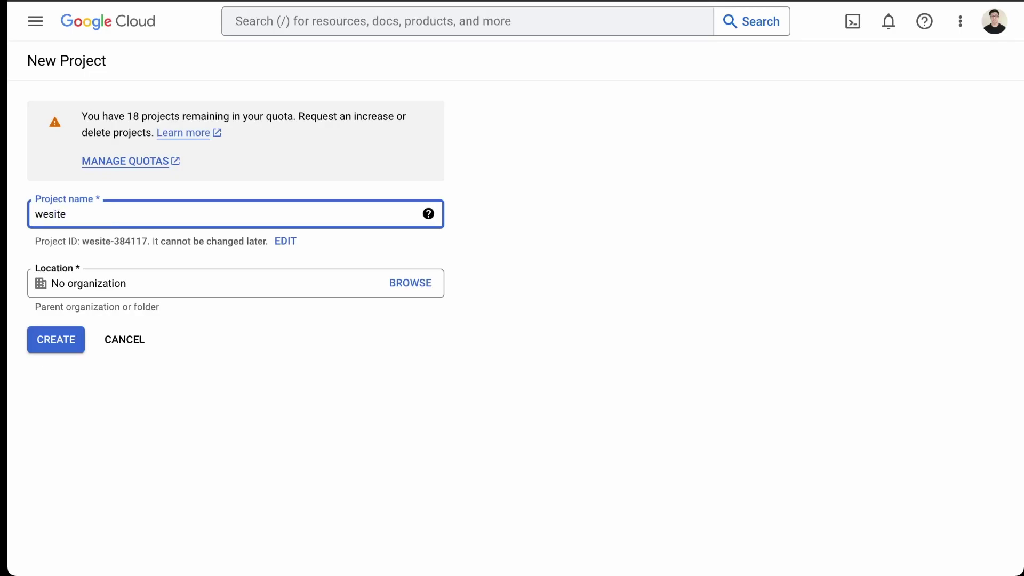
pyautogui.write('-email')
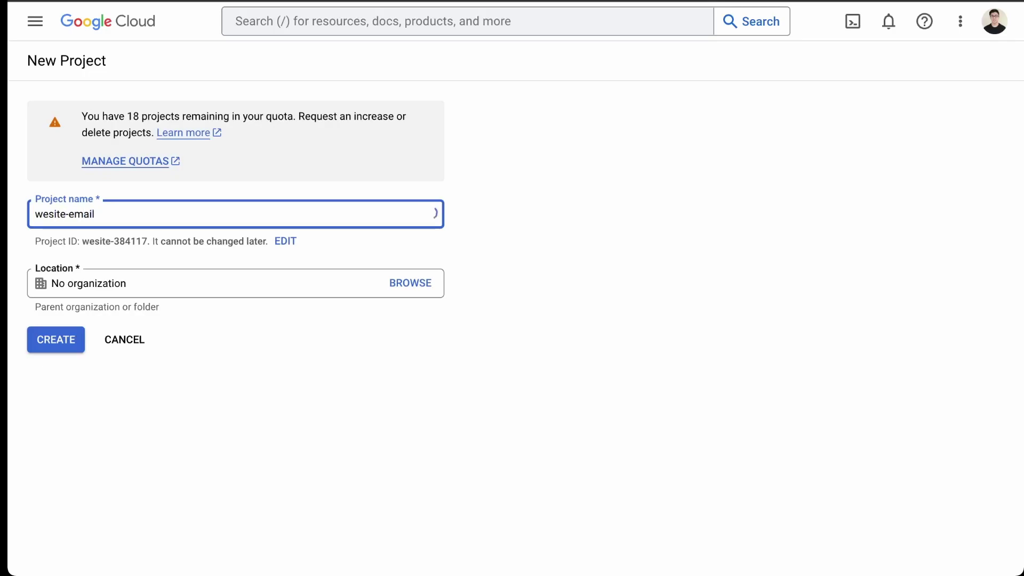
pyautogui.click(47, 214)
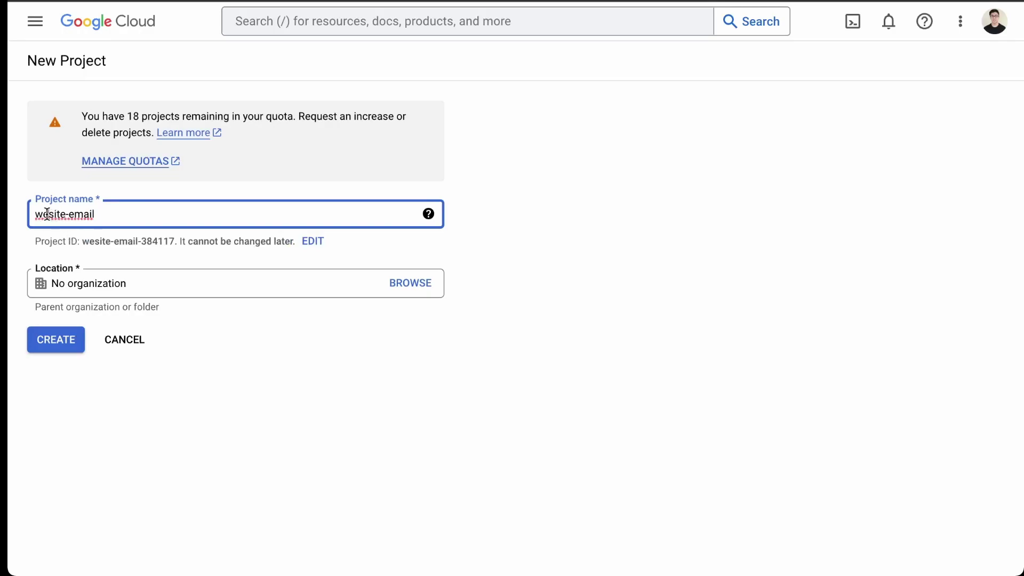
pyautogui.write('b')
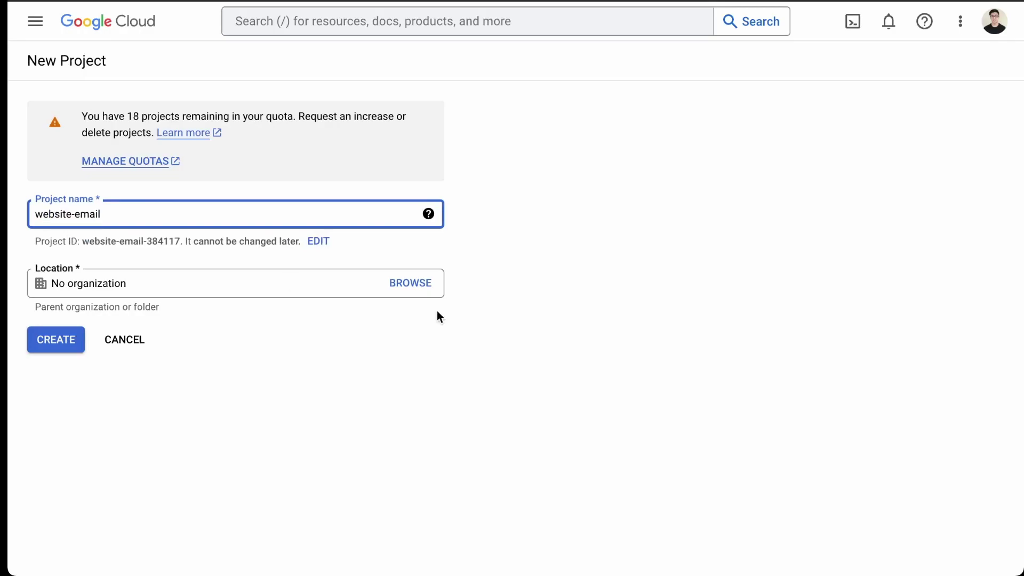
pyautogui.click(351, 220)
# Create the website-email project, find the Gmail API in the API Library and enable it
pyautogui.click(55, 347)
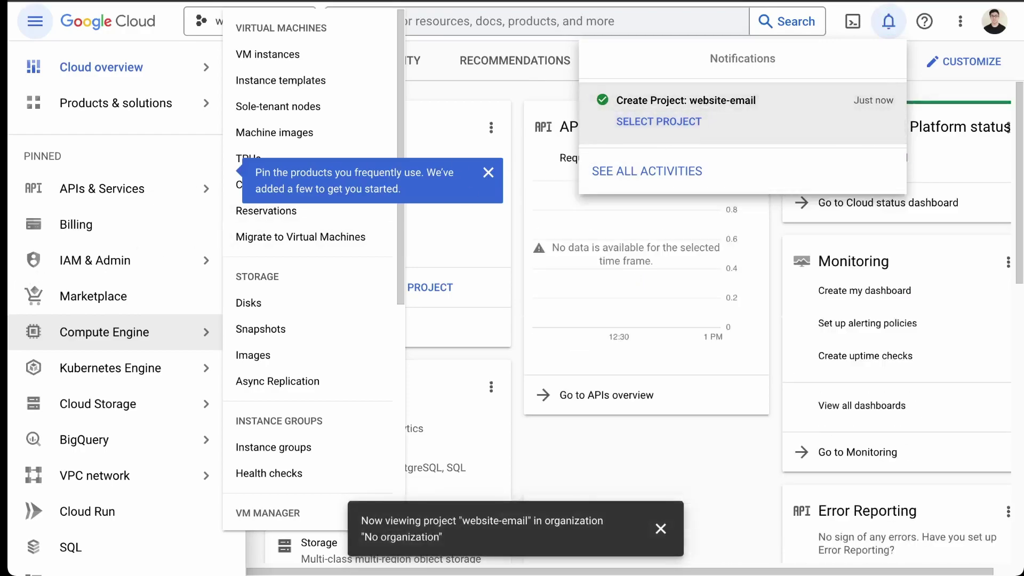
pyautogui.click(96, 191)
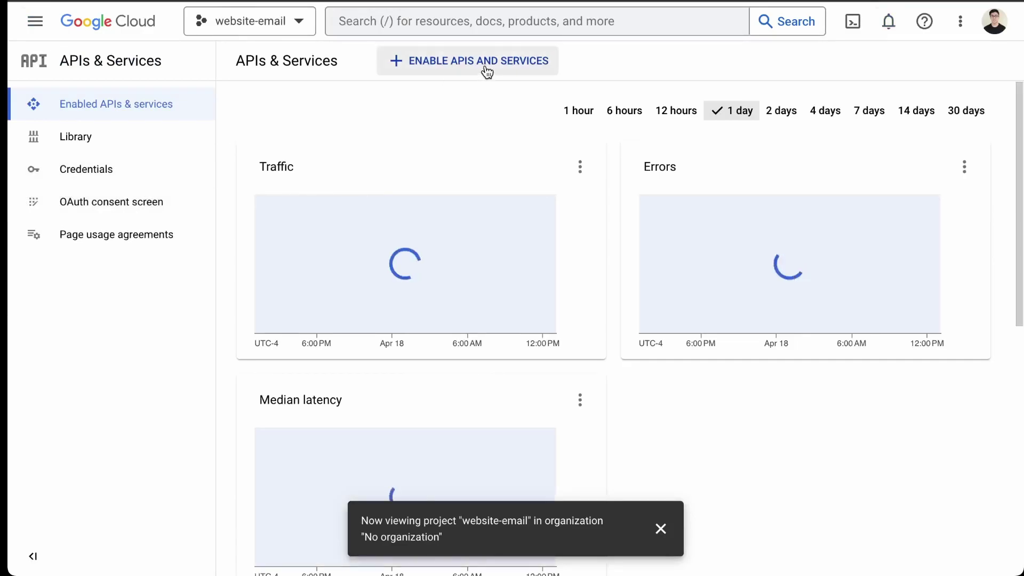
pyautogui.click(484, 66)
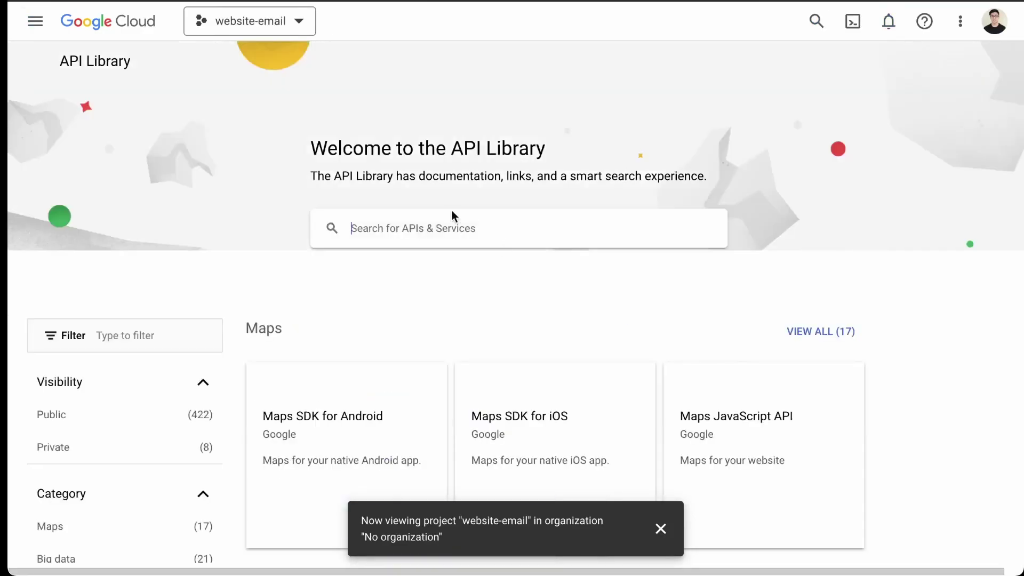
pyautogui.write('gmail')
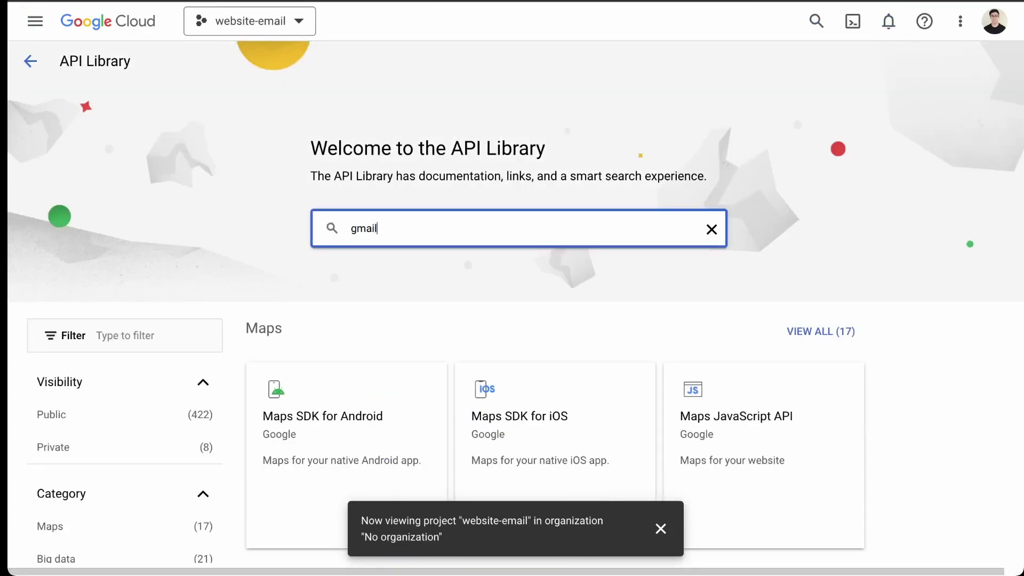
pyautogui.write(' api')
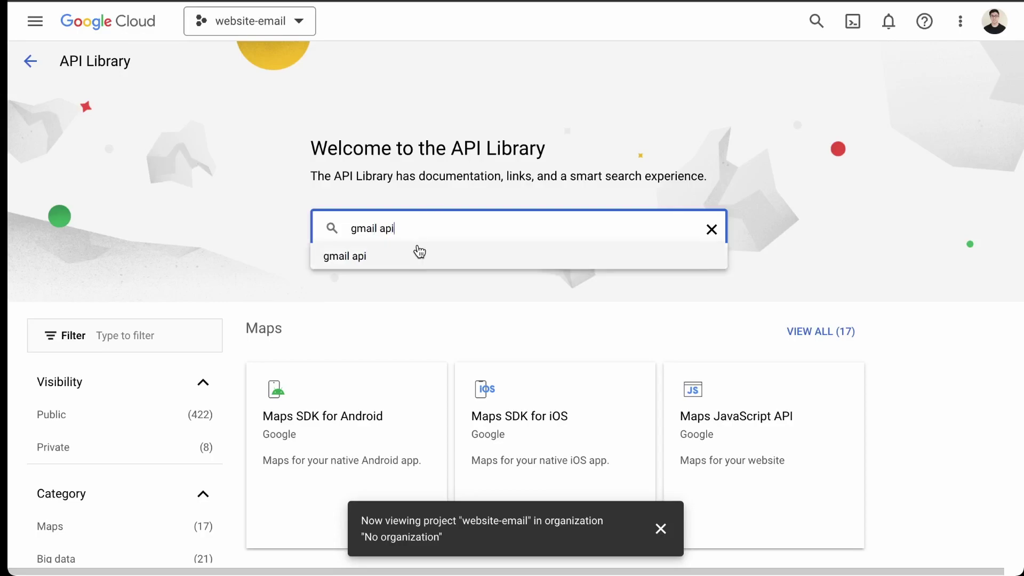
pyautogui.click(418, 251)
pyautogui.click(686, 238)
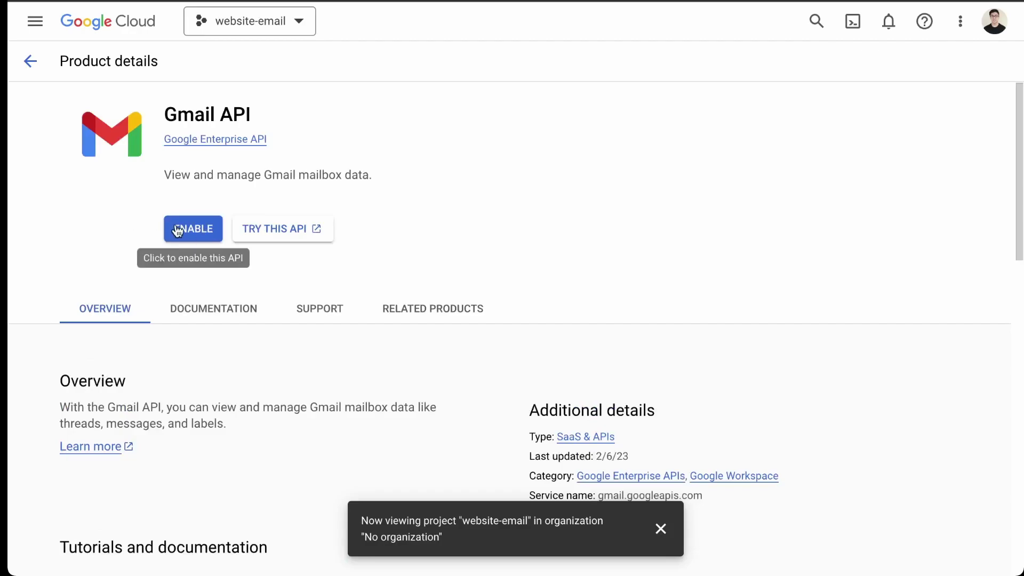
pyautogui.click(178, 227)
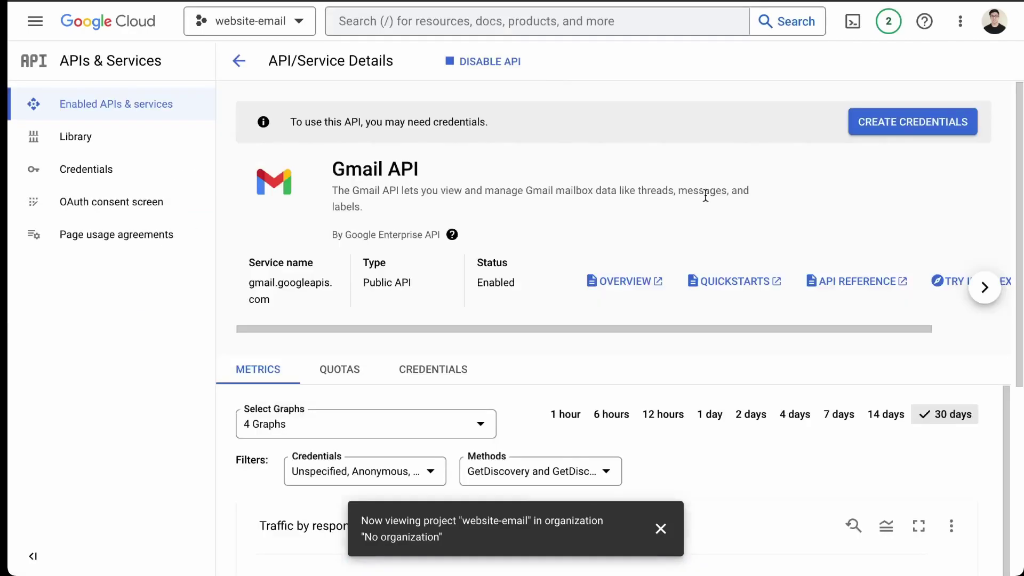
# Start creating credentials for the Gmail API with User data access
pyautogui.click(926, 125)
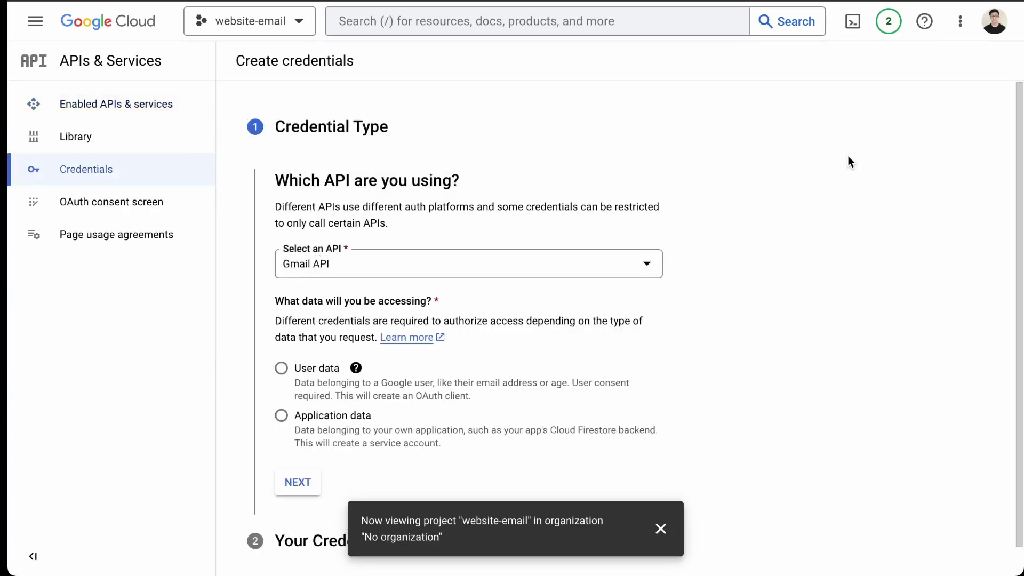
pyautogui.click(480, 273)
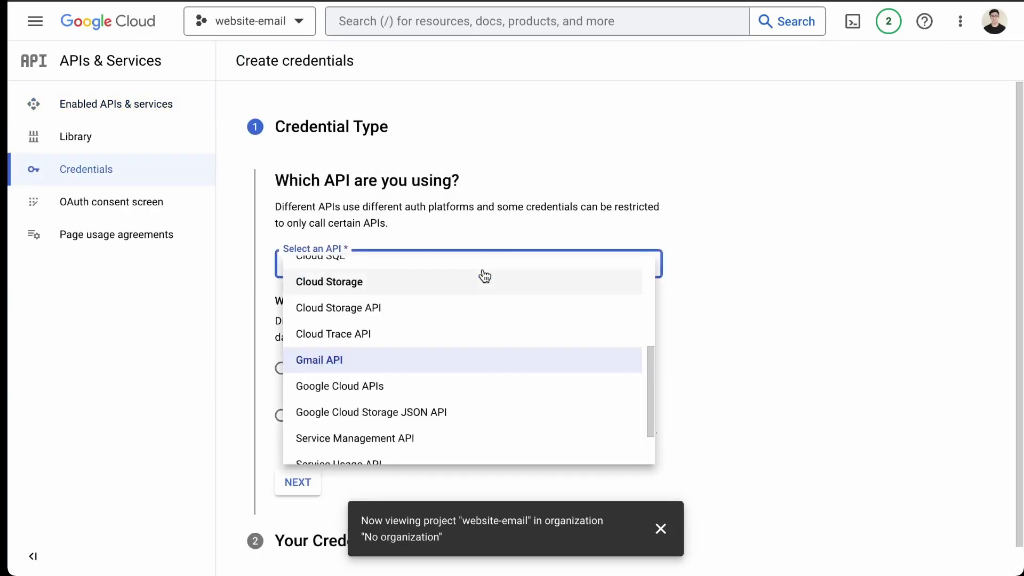
pyautogui.click(383, 360)
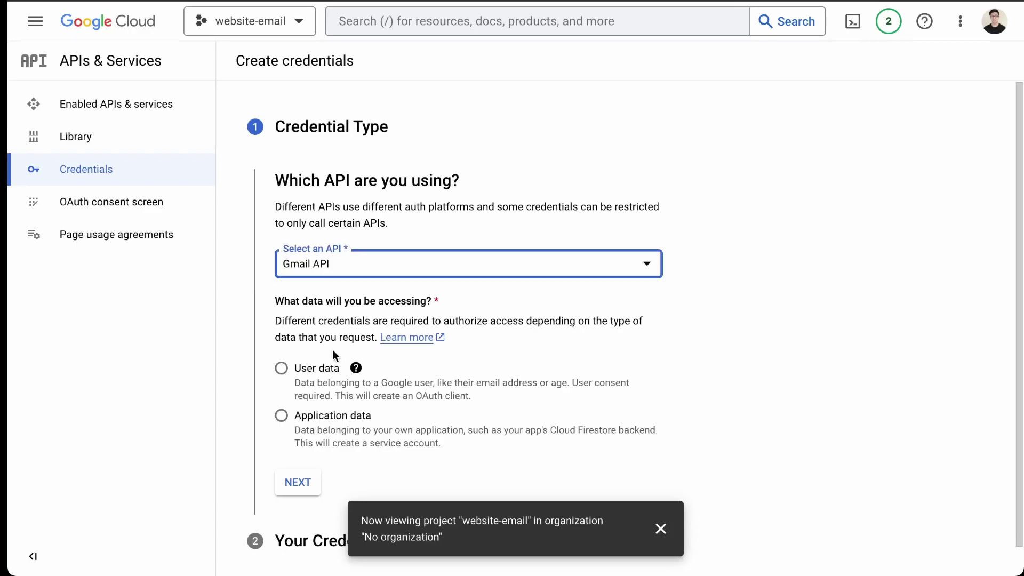
pyautogui.scroll(-1, 342, 384)
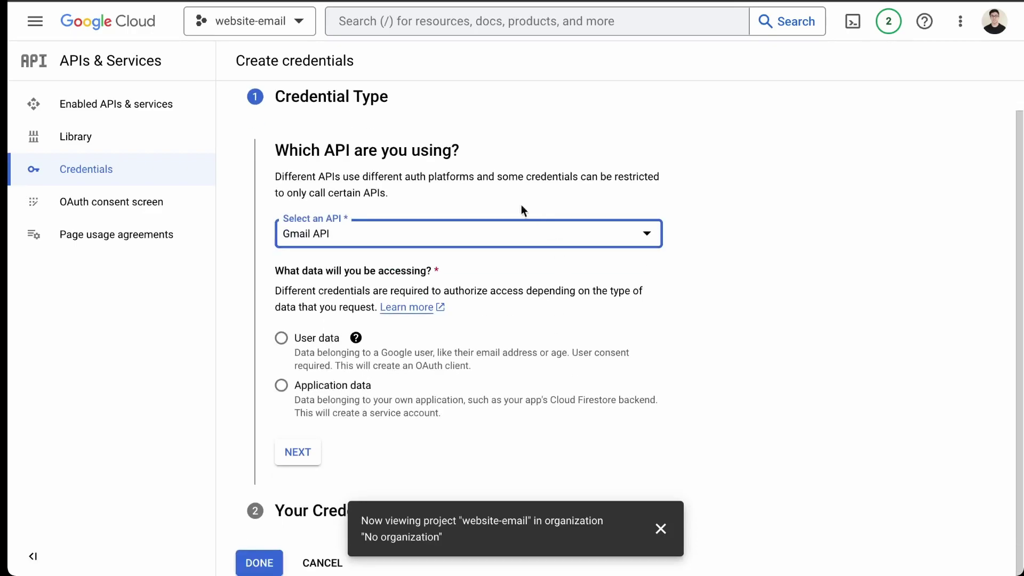
pyautogui.click(303, 346)
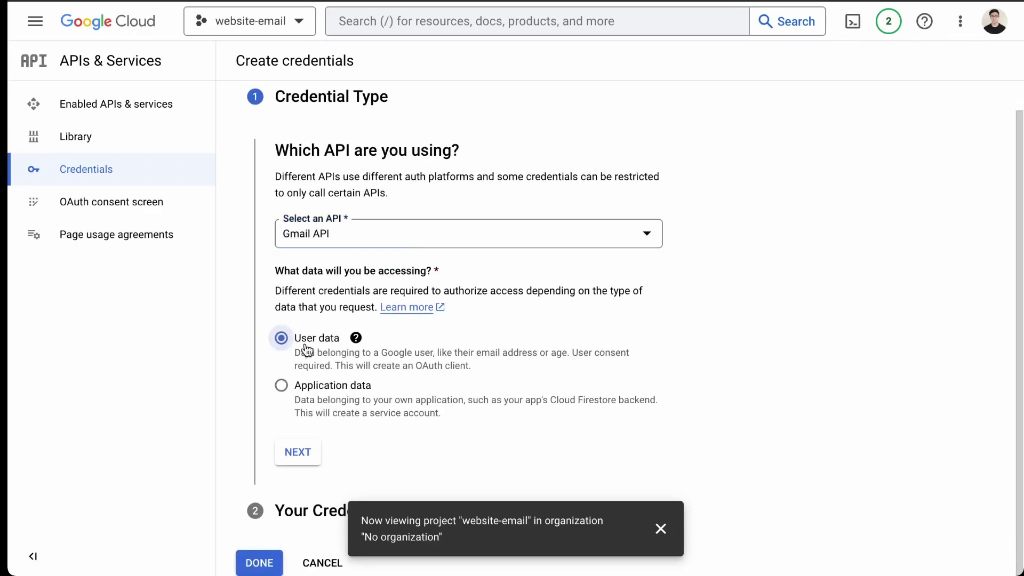
pyautogui.click(299, 456)
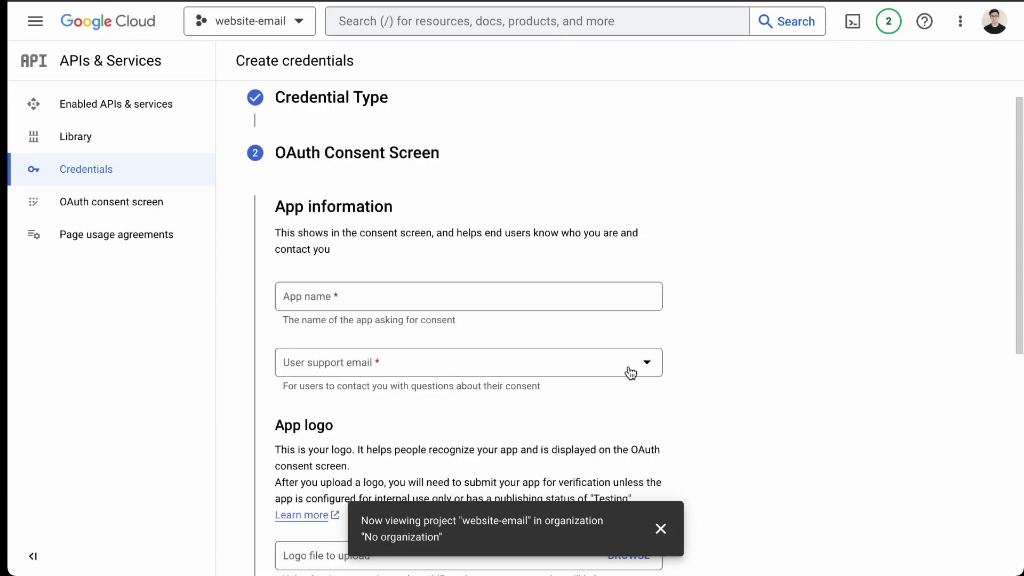
pyautogui.scroll(-3, 631, 373)
pyautogui.scroll(1, 437, 286)
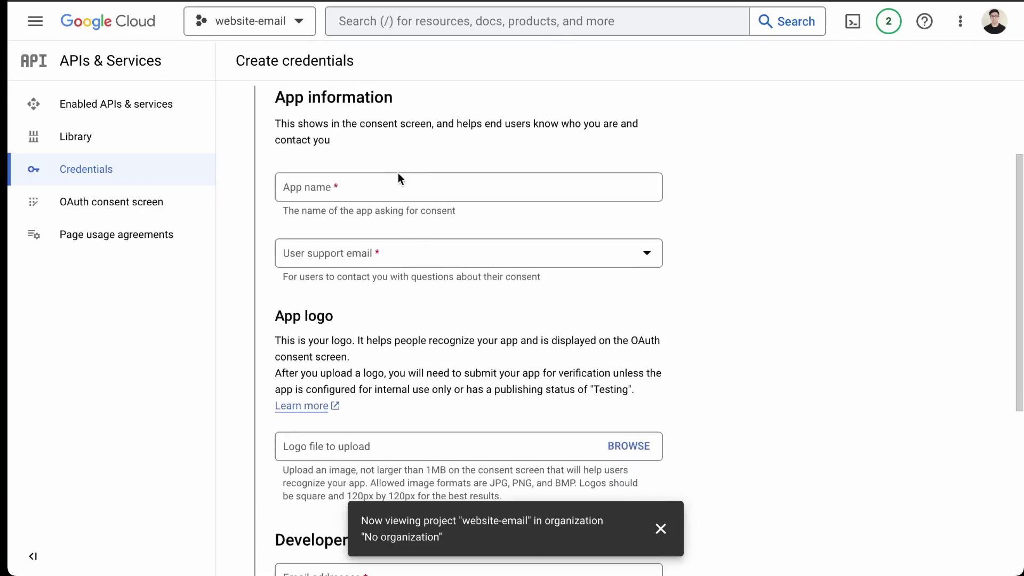
# Fill the consent screen with app name website-email, support email and developer contact email, then save
pyautogui.click(393, 183)
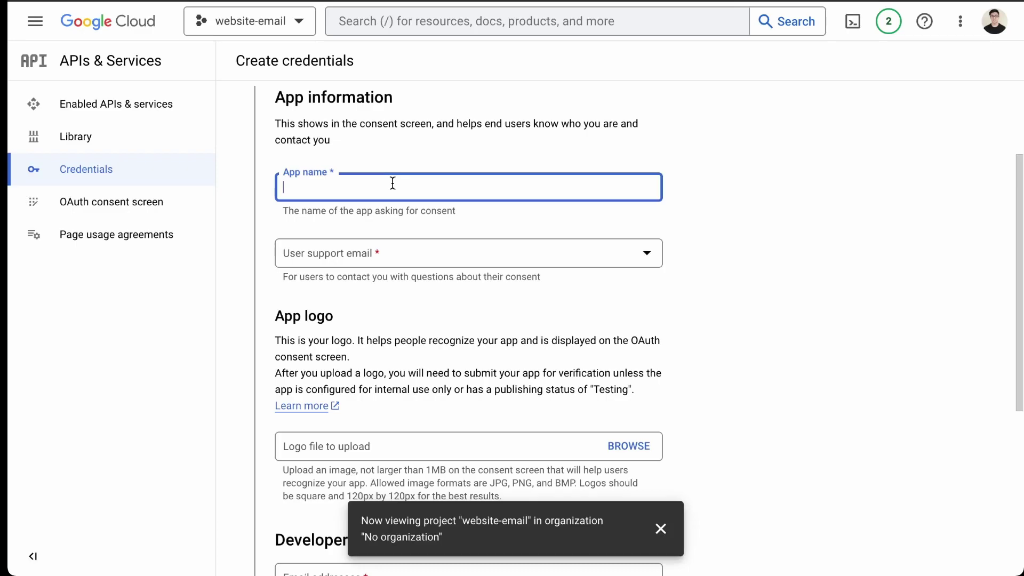
pyautogui.write('website-email')
pyautogui.click(468, 254)
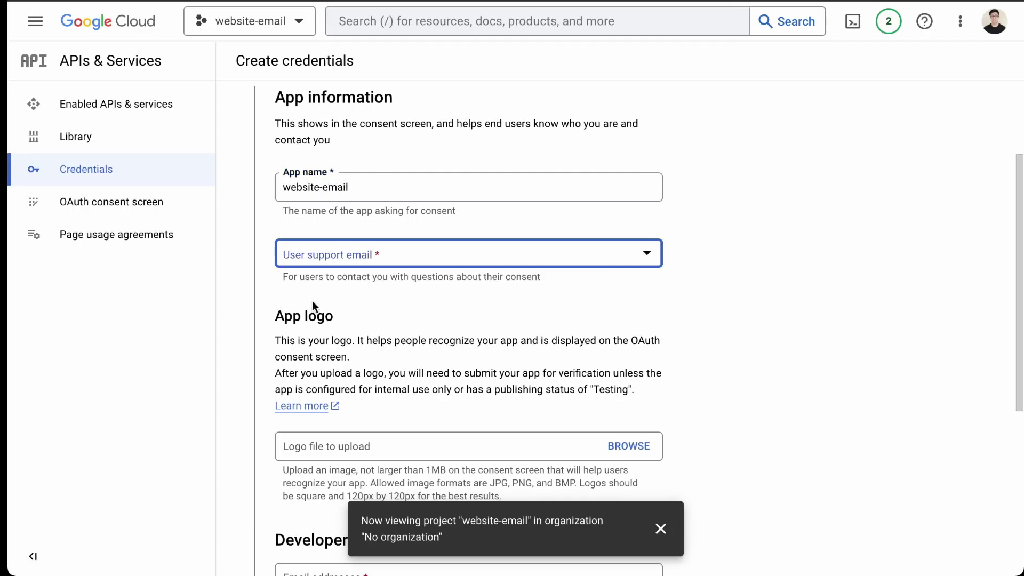
pyautogui.click(409, 253)
pyautogui.click(409, 263)
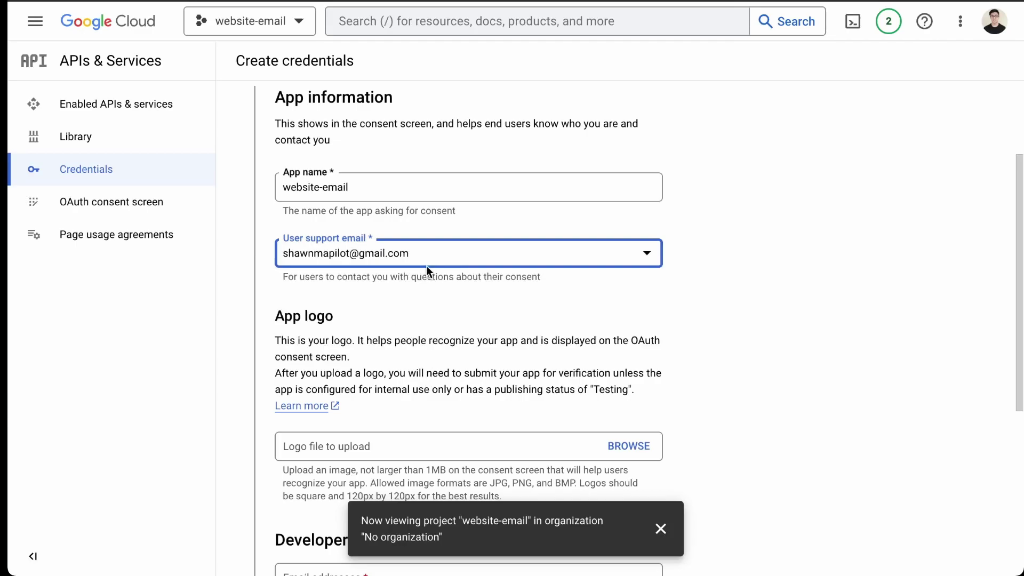
pyautogui.scroll(-3, 432, 296)
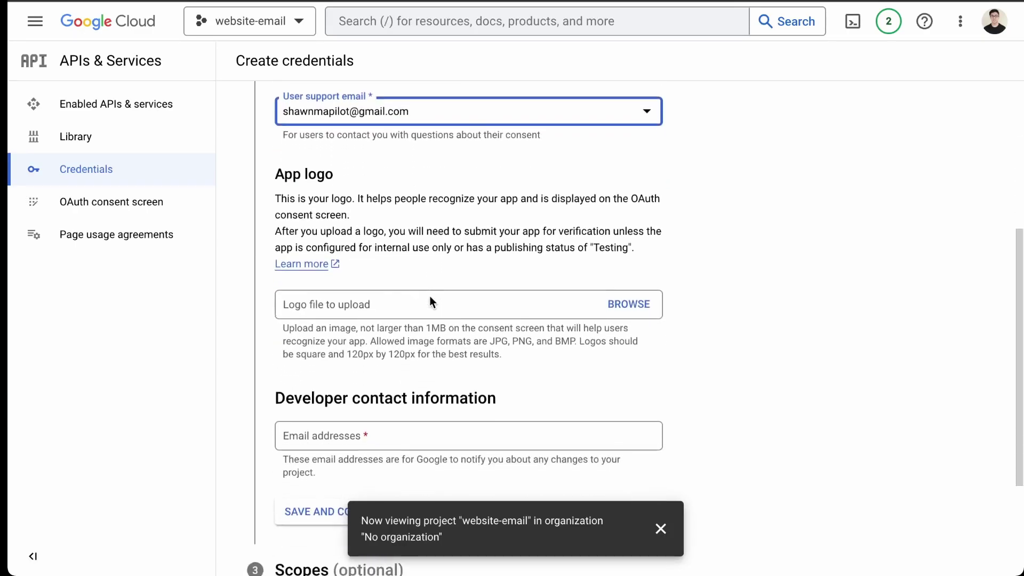
pyautogui.scroll(-1, 430, 296)
pyautogui.click(416, 350)
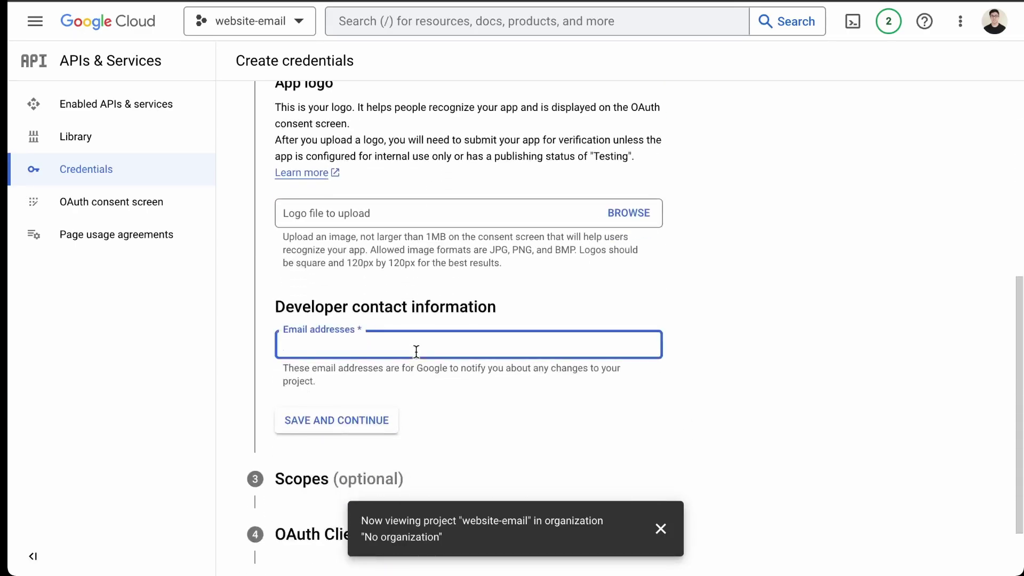
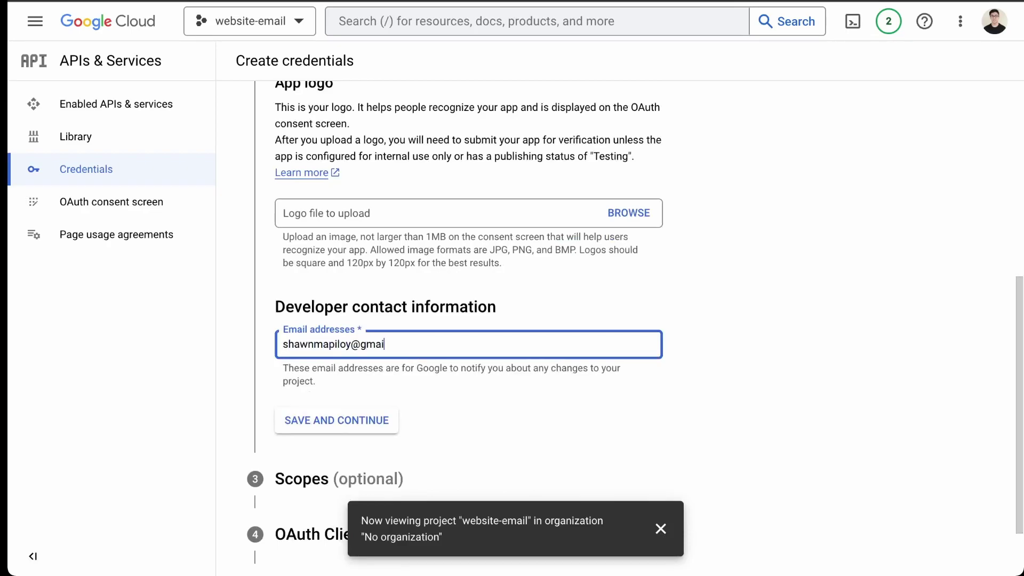
pyautogui.click(363, 421)
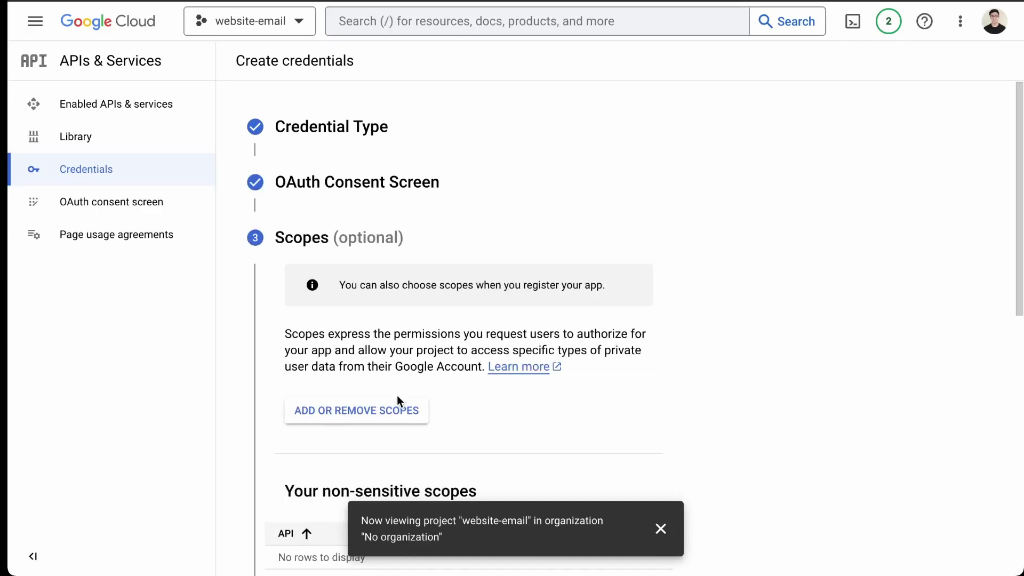
# Skip the Scopes step and set the OAuth client's application type to Web application
pyautogui.scroll(-2, 399, 374)
pyautogui.scroll(-8, 504, 341)
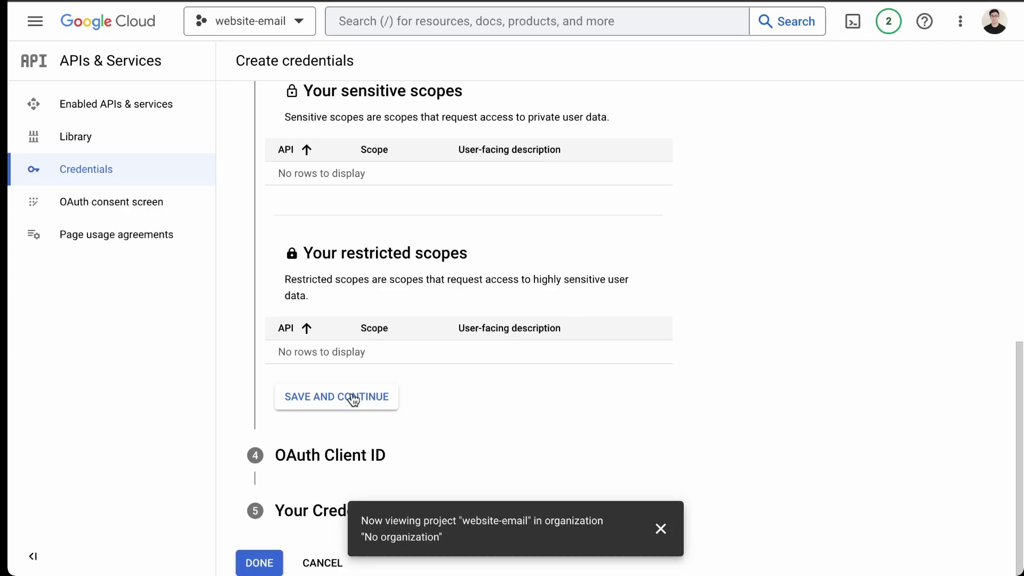
pyautogui.click(348, 396)
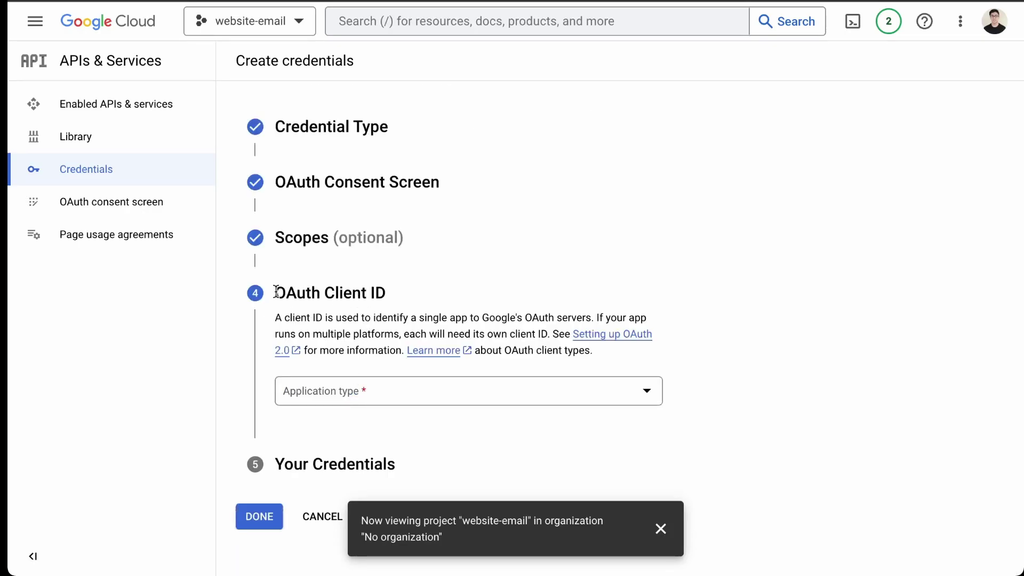
pyautogui.moveTo(273, 294); pyautogui.dragTo(394, 295)
pyautogui.click(444, 389)
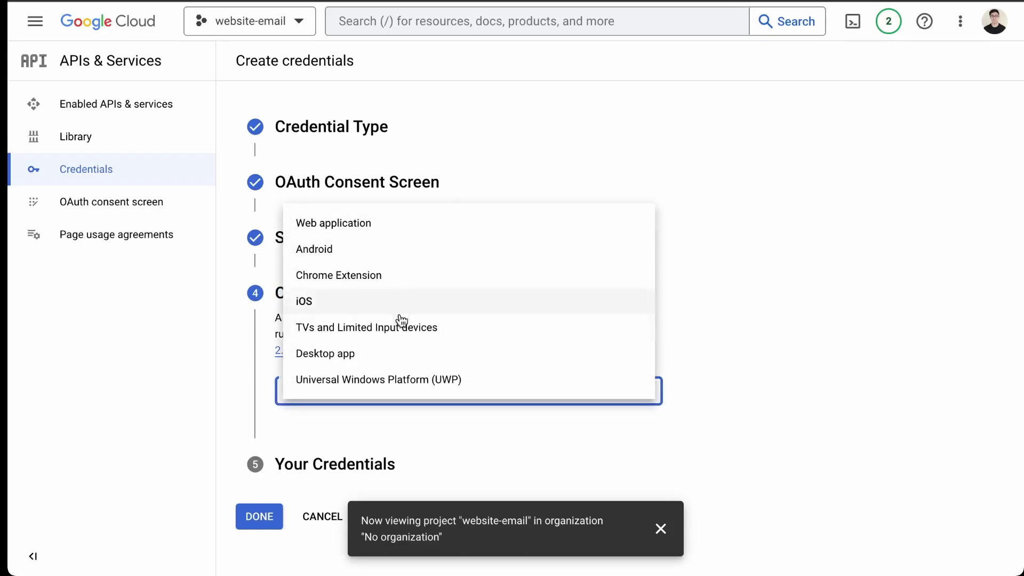
pyautogui.click(425, 235)
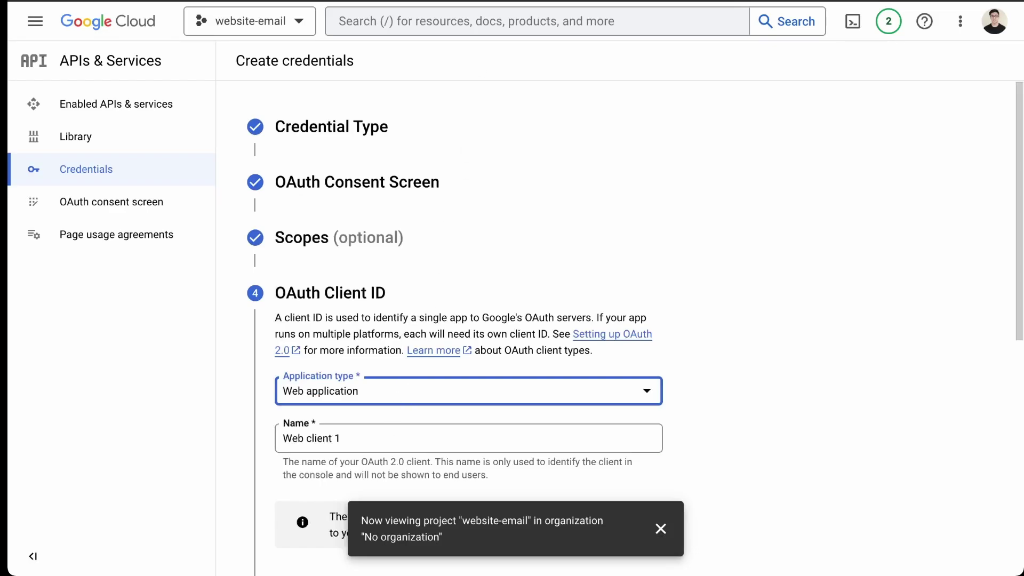
pyautogui.scroll(-5, 357, 423)
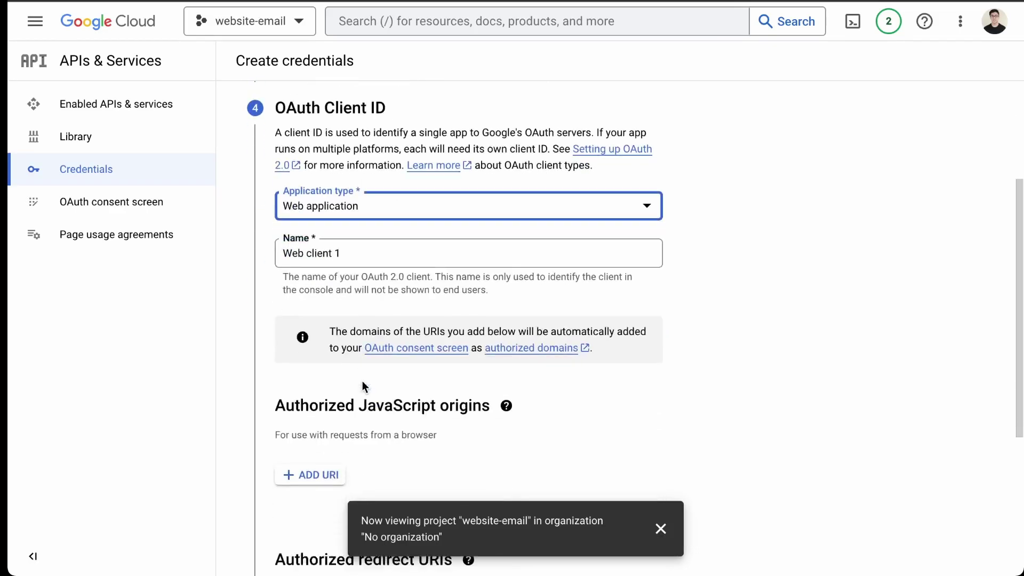
pyautogui.scroll(-3, 353, 336)
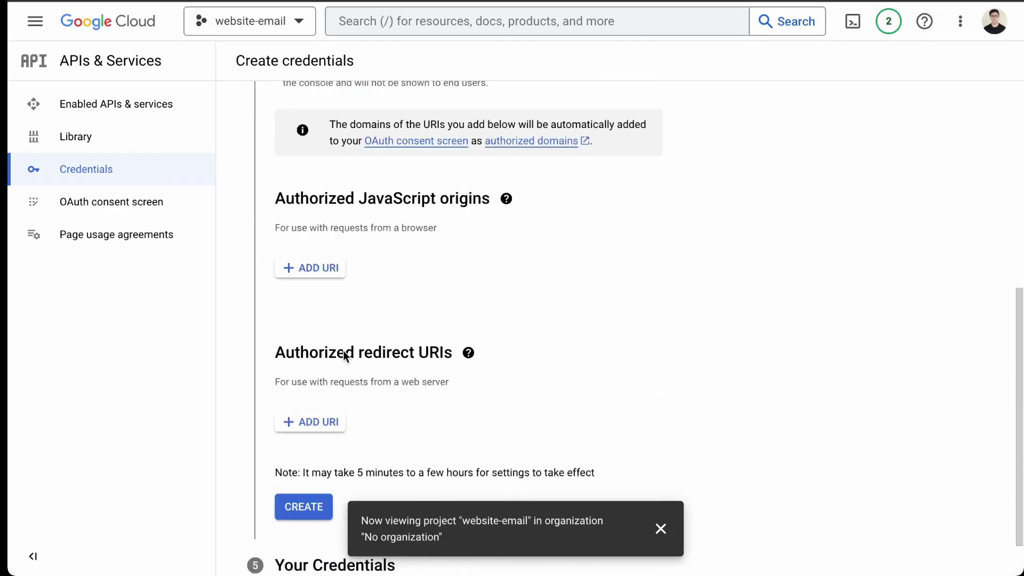
pyautogui.moveTo(288, 353); pyautogui.dragTo(457, 372)
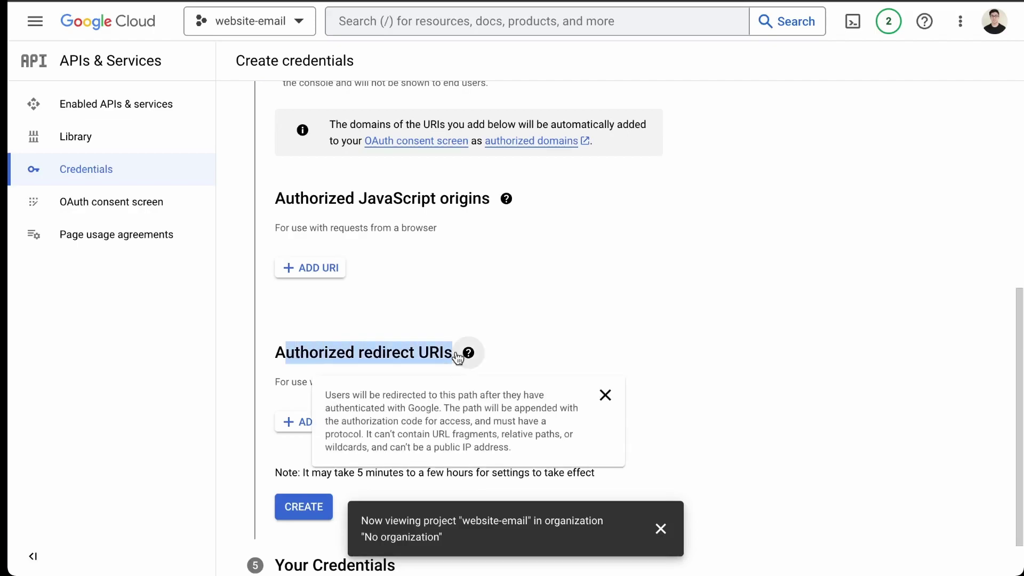
pyautogui.click(485, 307)
pyautogui.click(311, 422)
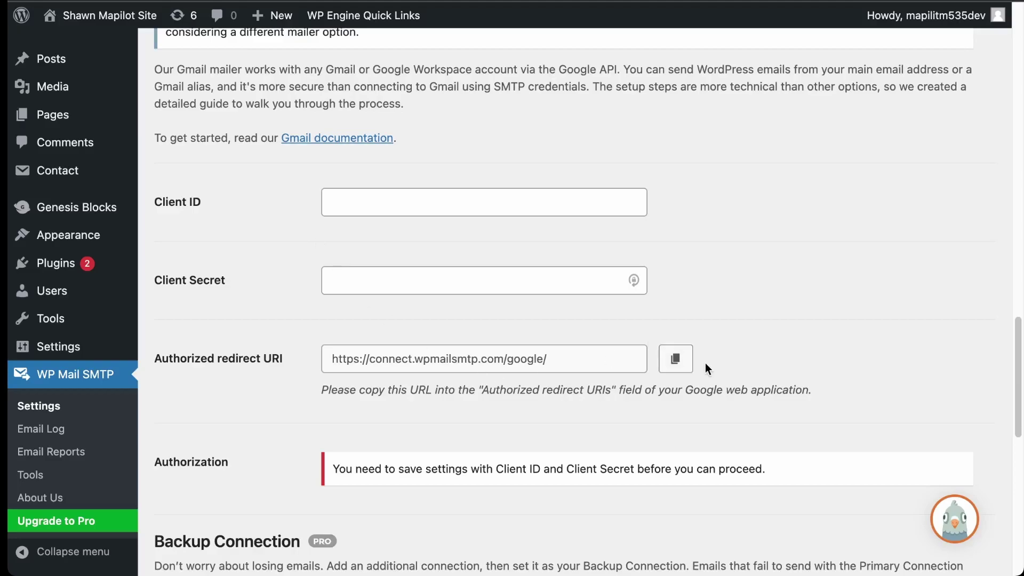
pyautogui.click(677, 361)
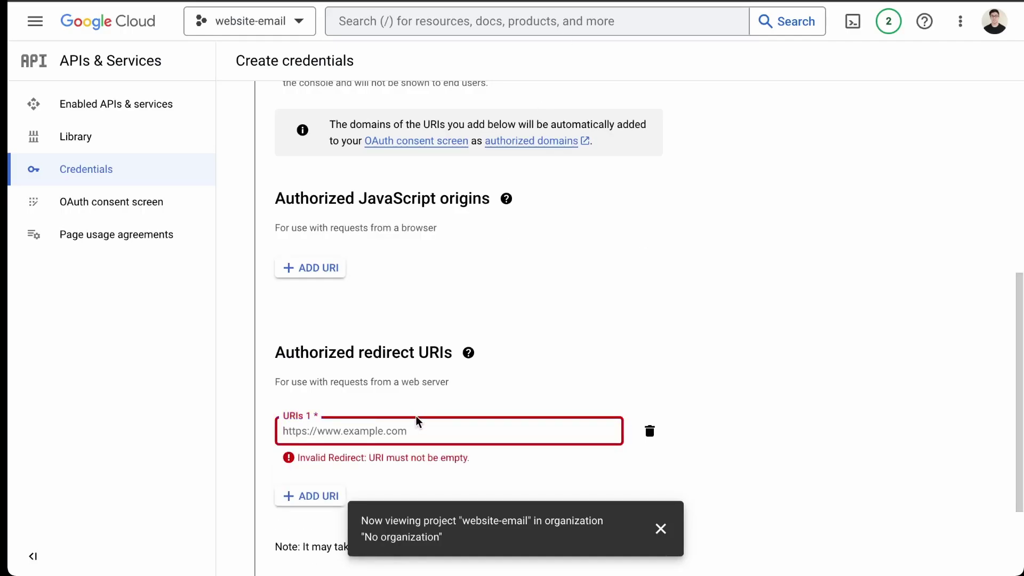
pyautogui.click(429, 429)
pyautogui.hotkey('ctrl', 'v')
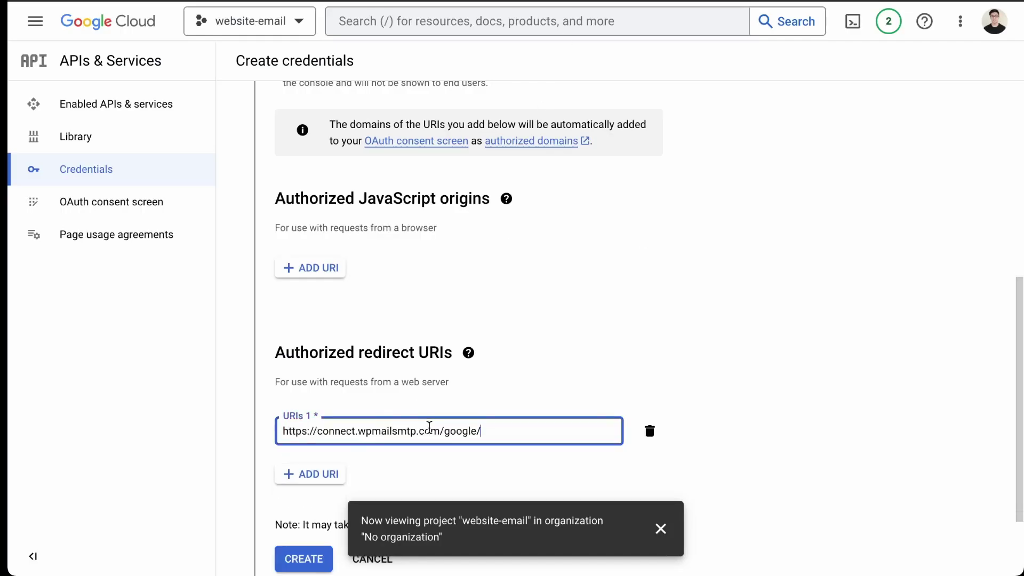
pyautogui.scroll(-2, 430, 428)
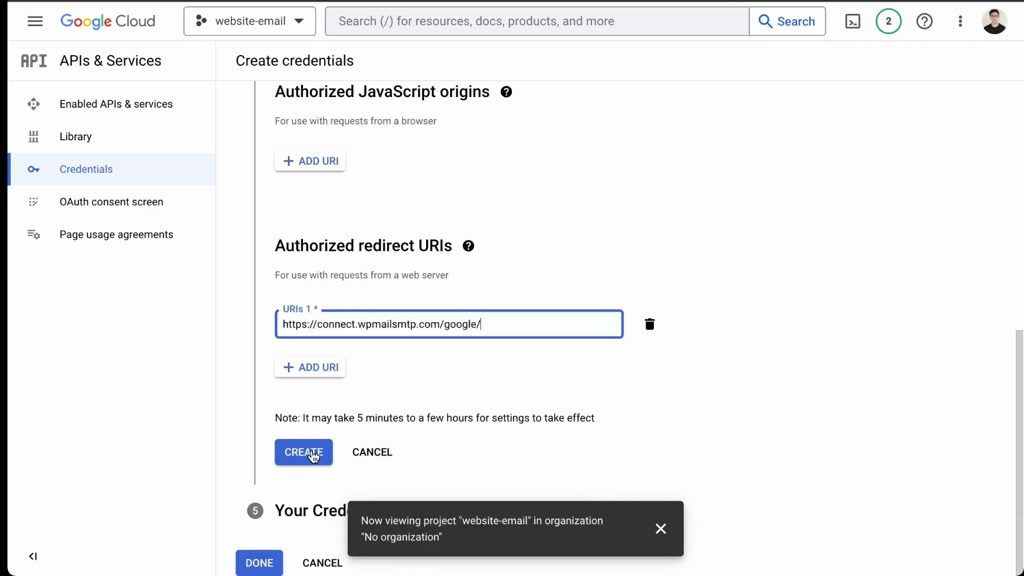
pyautogui.click(313, 456)
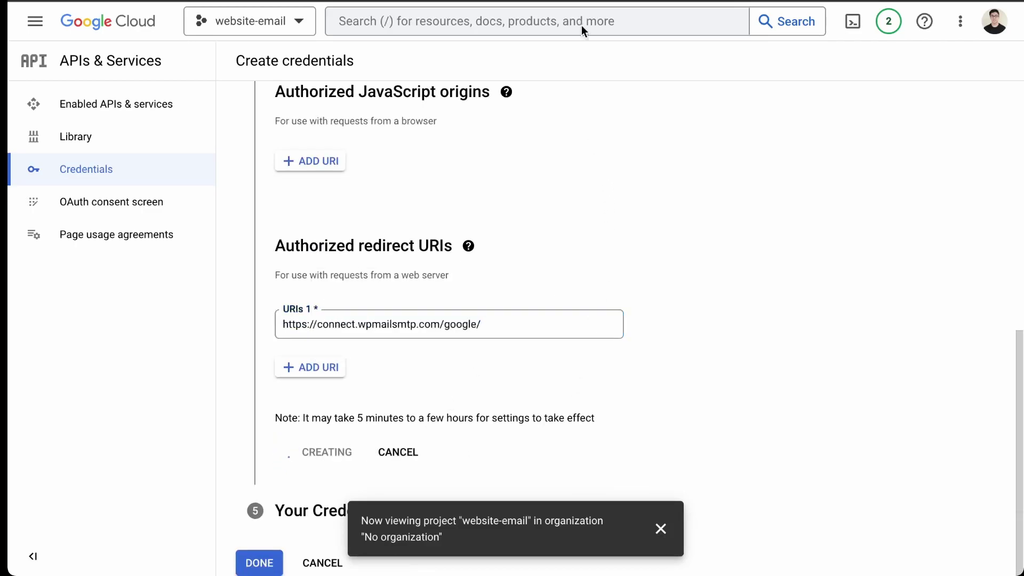
# Copy the new OAuth client ID and paste it into WP Mail SMTP's Client ID field
pyautogui.scroll(-3, 459, 270)
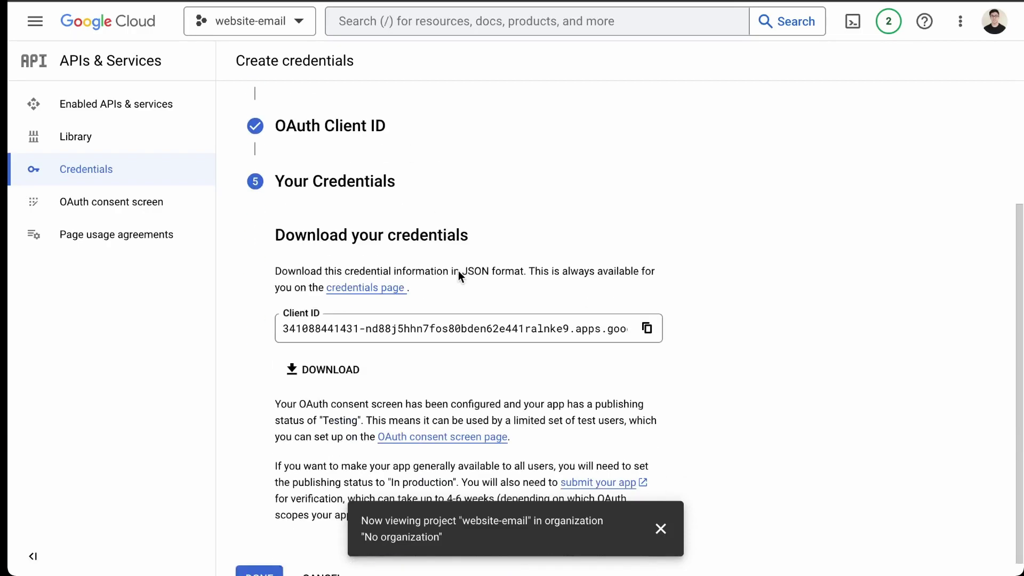
pyautogui.scroll(-1, 470, 310)
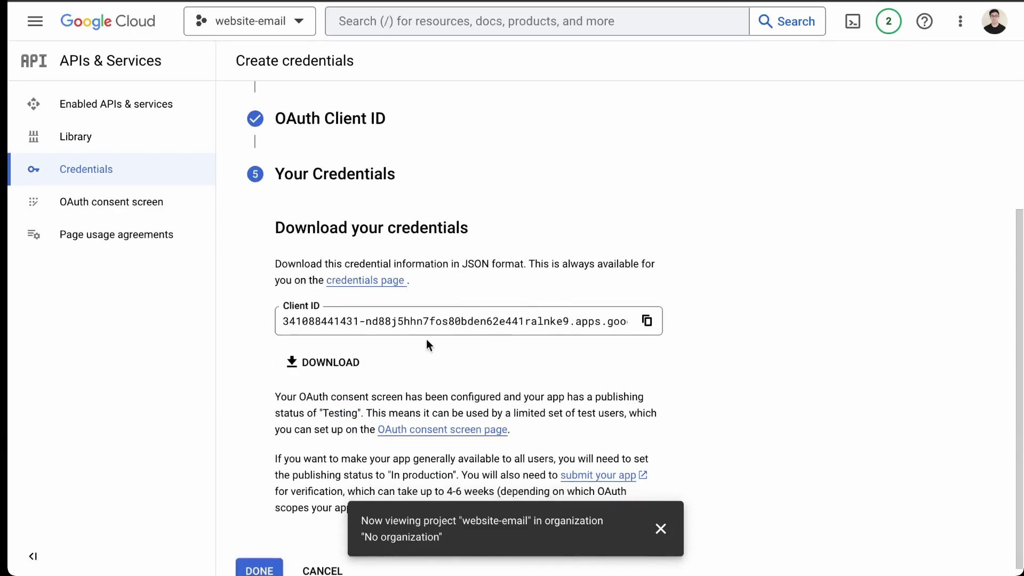
pyautogui.scroll(-1, 426, 357)
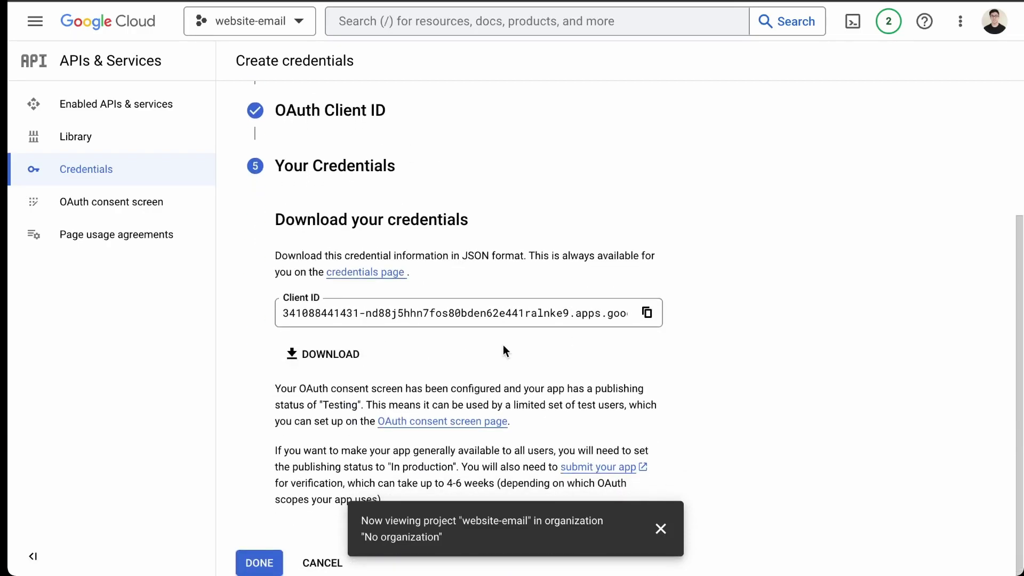
pyautogui.click(647, 313)
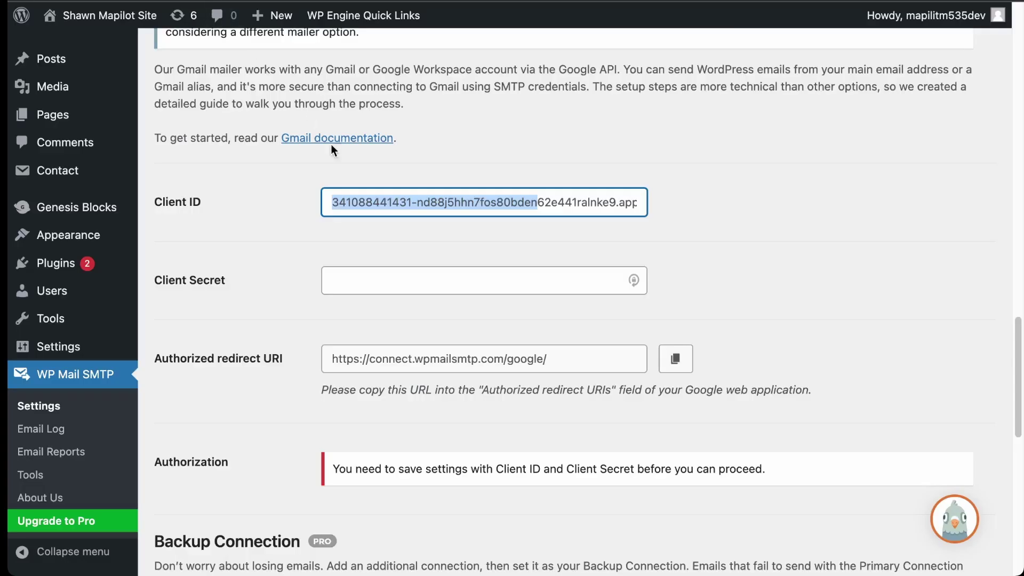
pyautogui.click(359, 202)
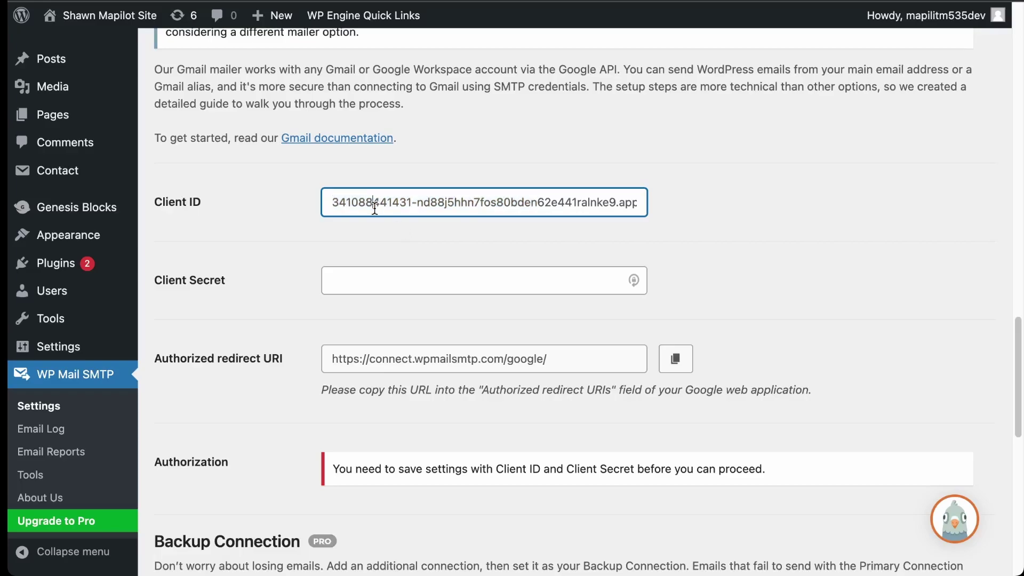
pyautogui.moveTo(352, 202); pyautogui.dragTo(666, 204)
pyautogui.click(738, 227)
pyautogui.scroll(4, 423, 279)
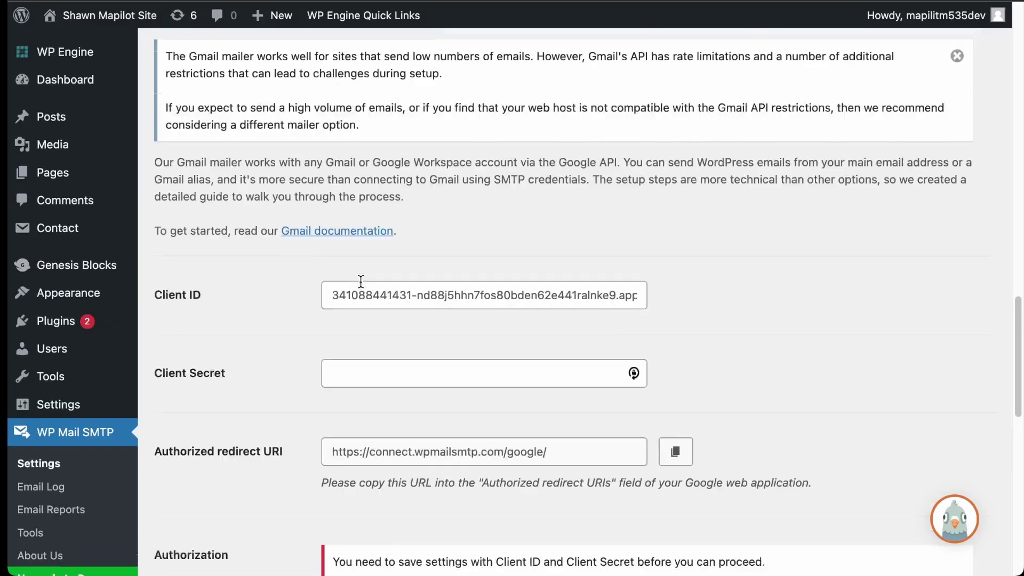
pyautogui.scroll(-4, 361, 283)
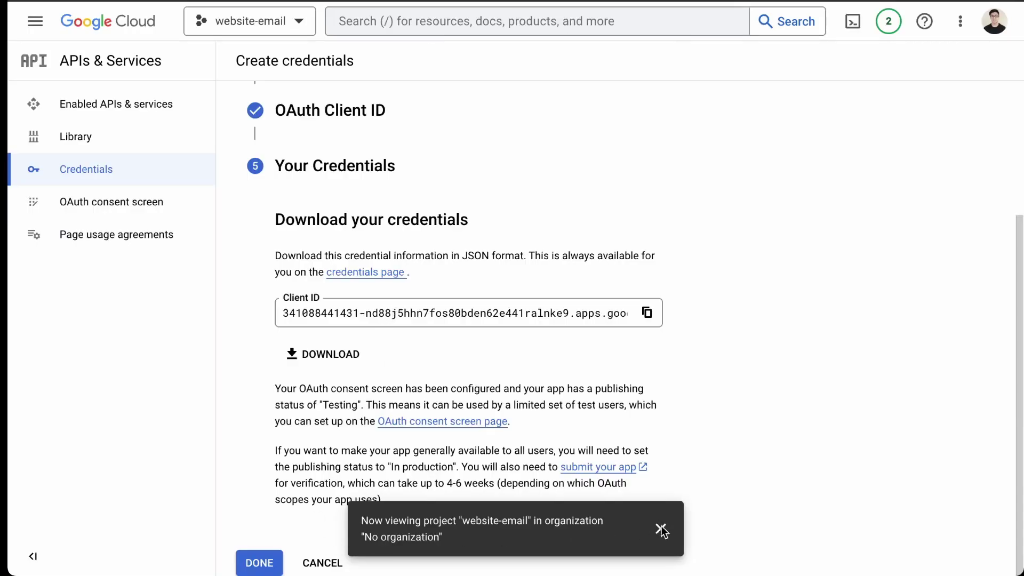
# Finish the credentials, publish the website-email app to production, and go to the Credentials page
pyautogui.click(258, 563)
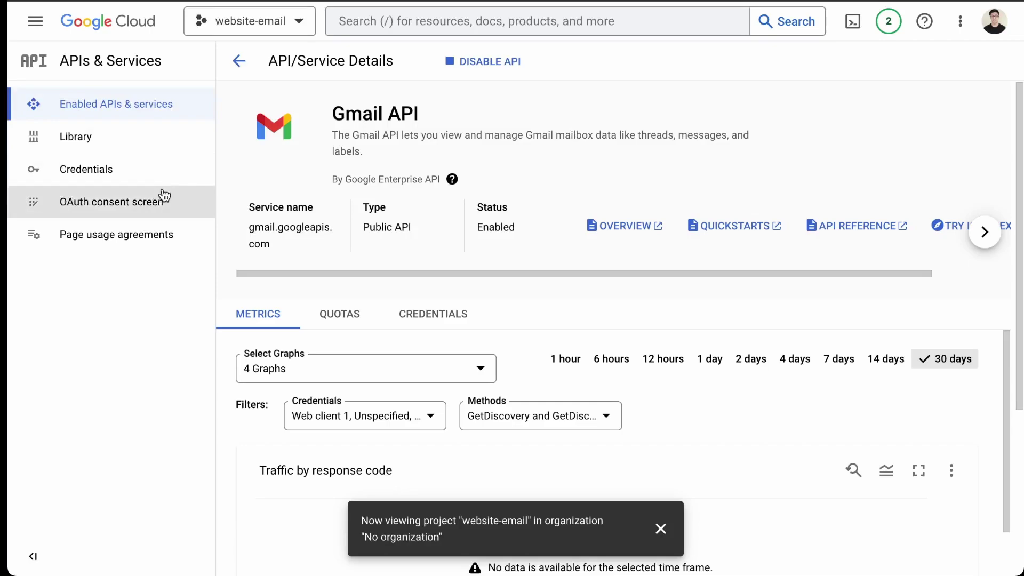
pyautogui.click(149, 208)
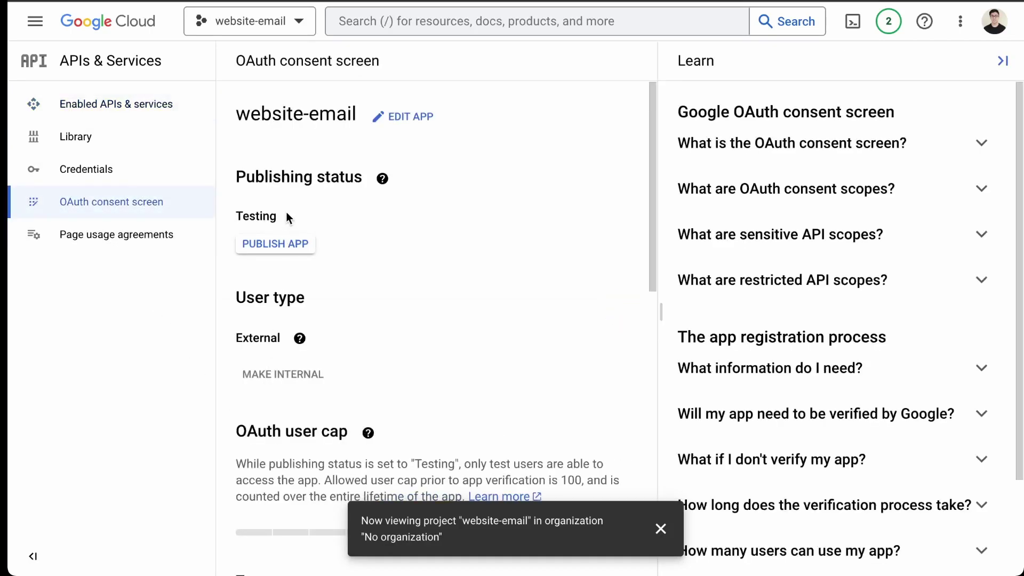
pyautogui.click(274, 248)
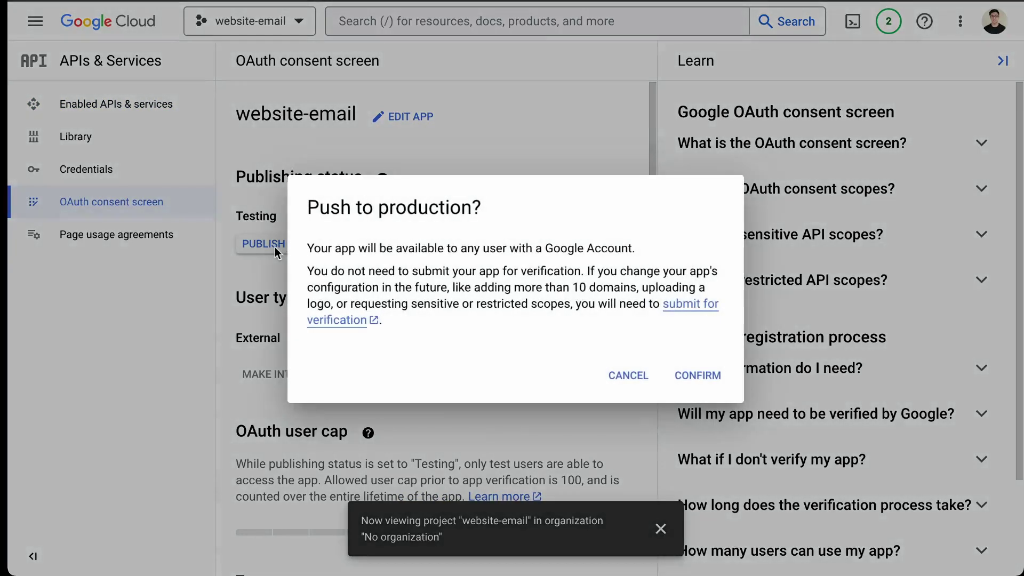
pyautogui.click(696, 376)
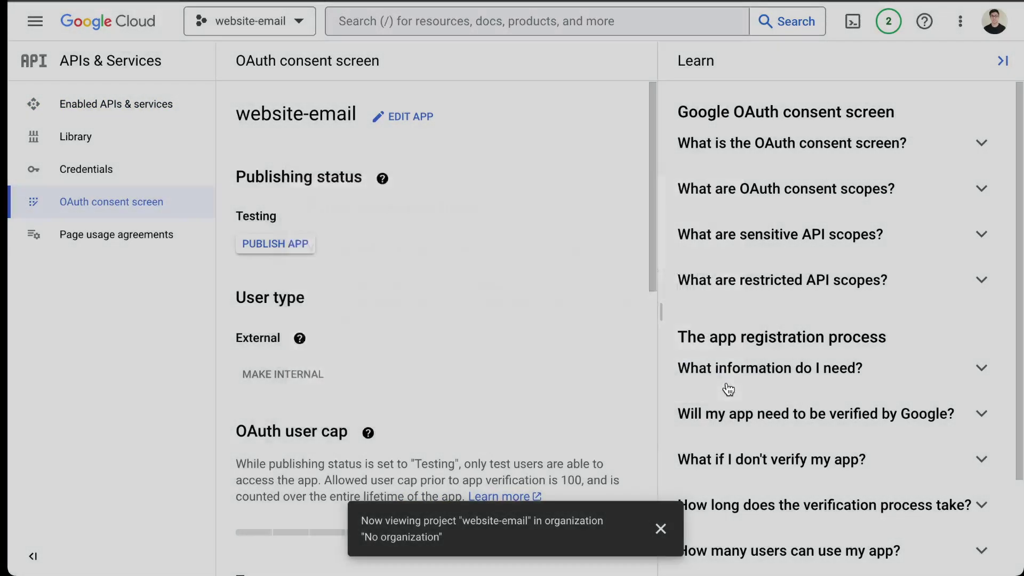
pyautogui.scroll(-4, 402, 138)
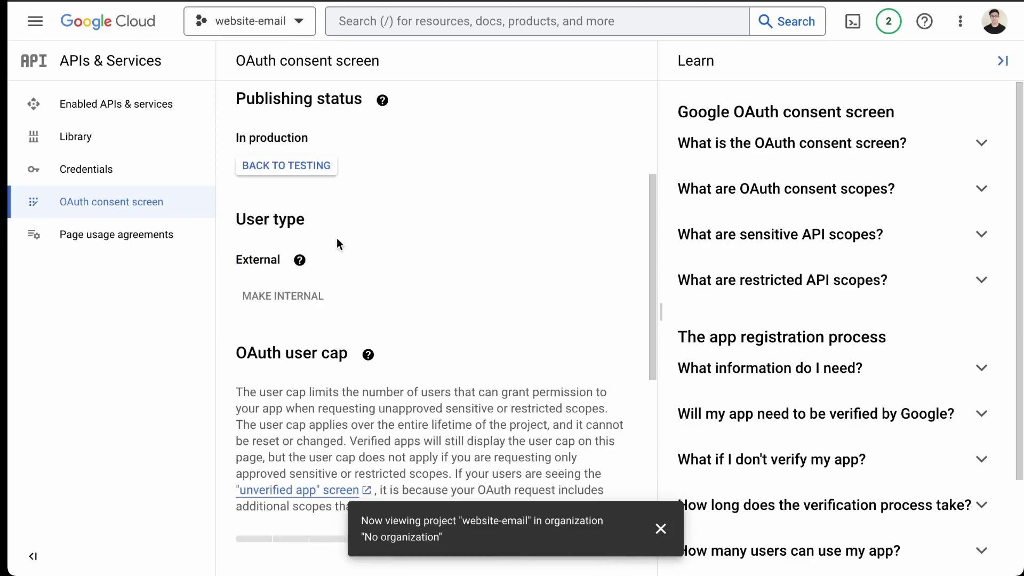
pyautogui.click(298, 262)
pyautogui.scroll(1, 411, 216)
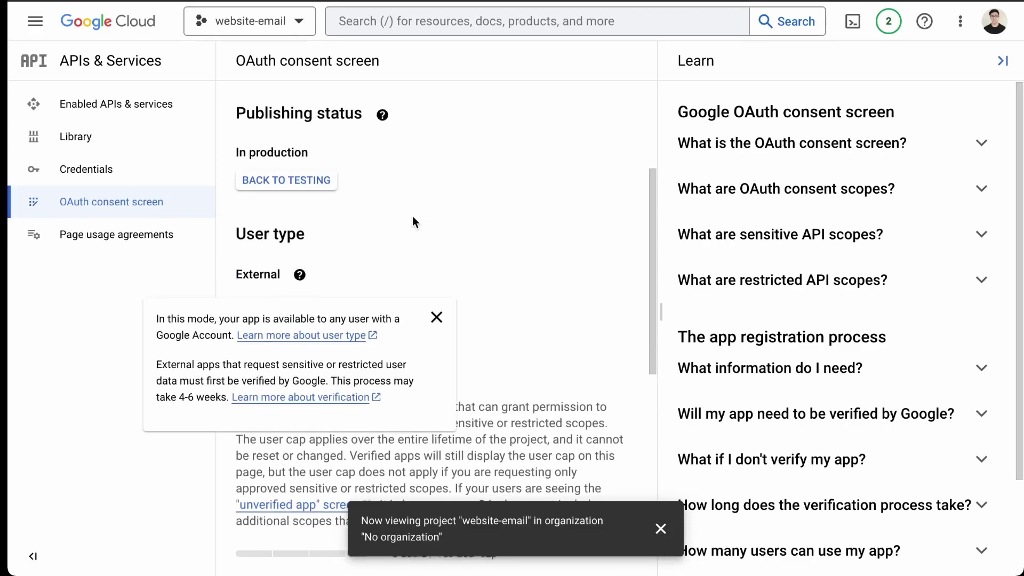
pyautogui.click(118, 176)
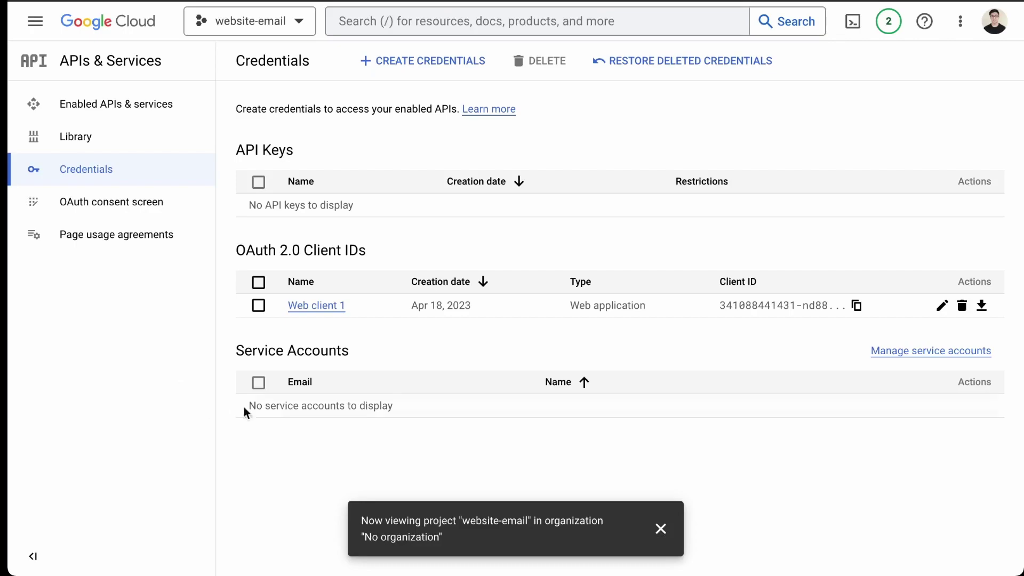
# Put Web client 1's secret into Client Secret, save settings, and start Google authorization
pyautogui.click(309, 314)
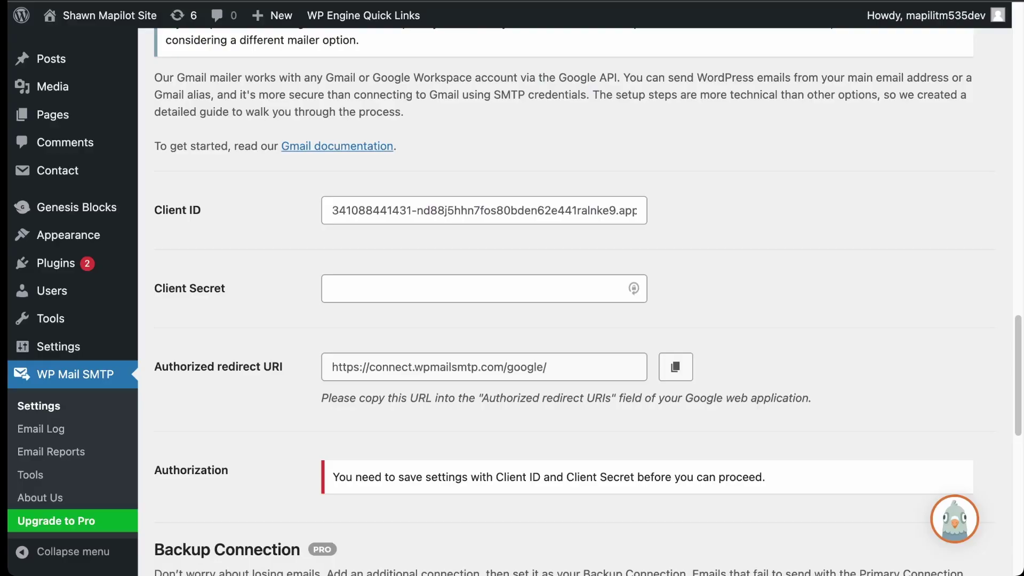
pyautogui.click(378, 280)
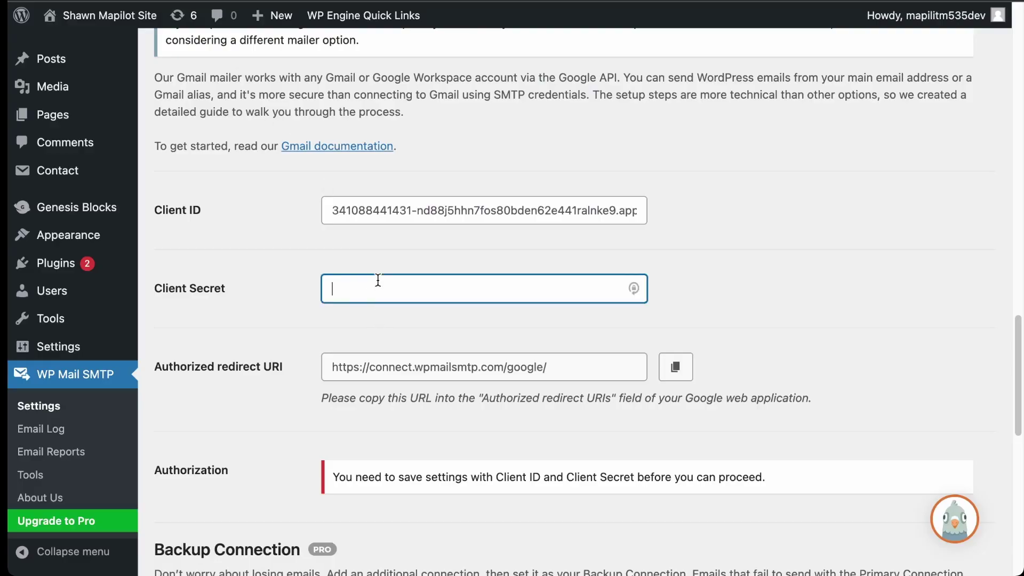
pyautogui.scroll(-4, 326, 353)
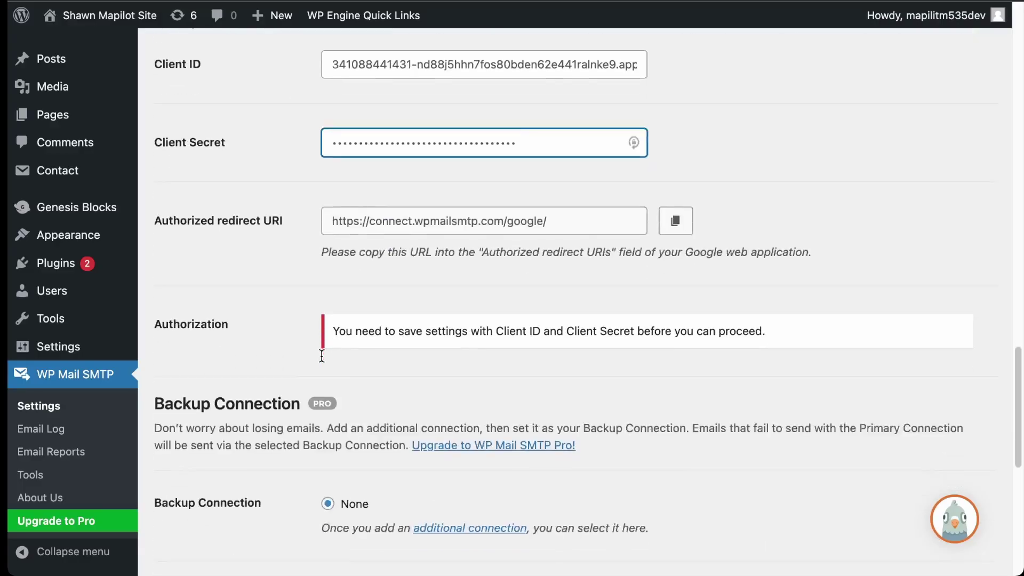
pyautogui.click(238, 556)
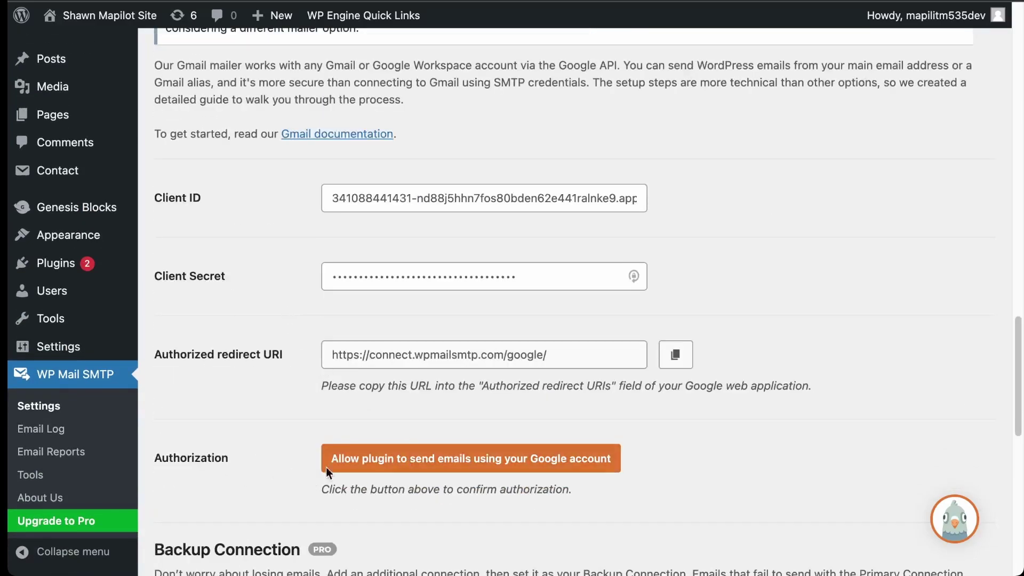
pyautogui.click(403, 466)
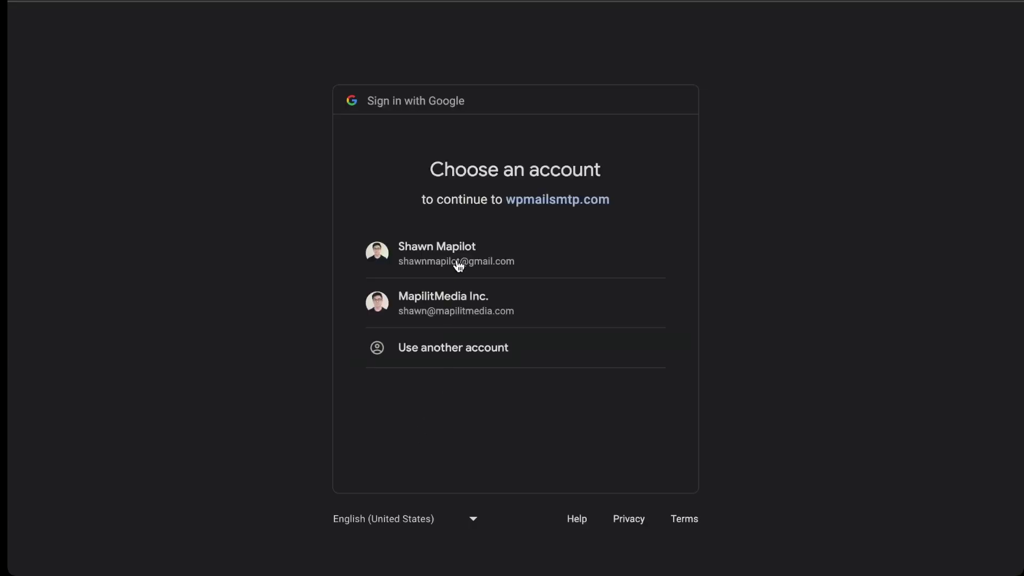
# Choose the Gmail account, proceed past the unsafe-app warning to wpmailsmtp.com, and grant access
pyautogui.click(456, 261)
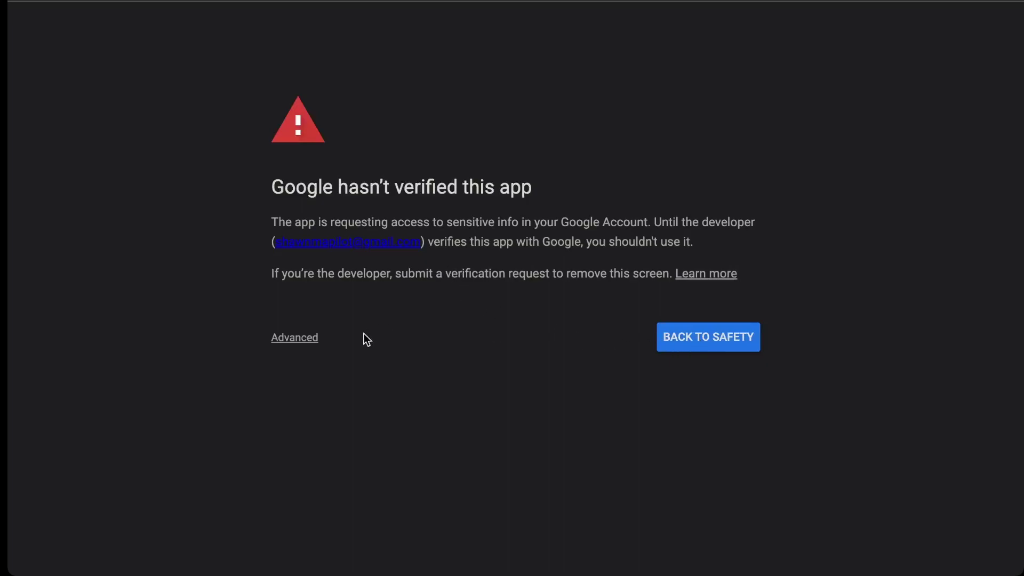
pyautogui.click(308, 345)
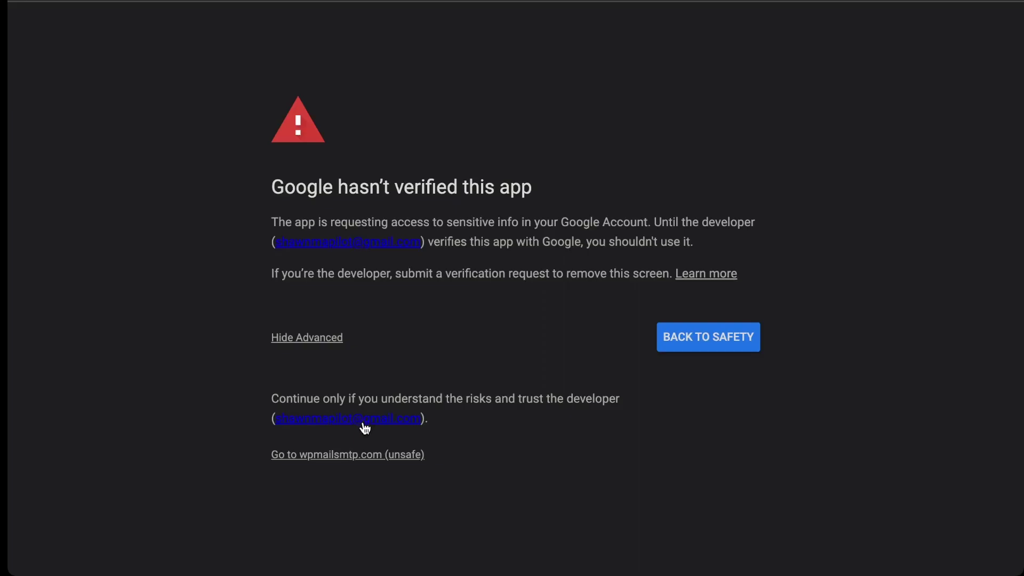
pyautogui.click(353, 462)
pyautogui.click(581, 521)
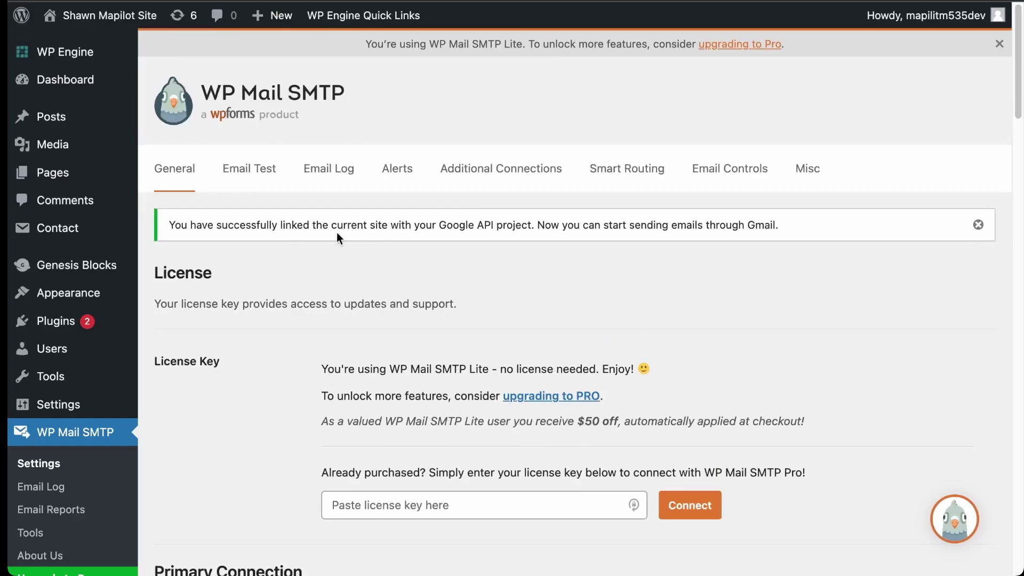
# Review the message confirming the site is linked to the Google API project
pyautogui.moveTo(215, 225); pyautogui.dragTo(798, 289)
pyautogui.click(798, 289)
pyautogui.scroll(-1, 801, 347)
pyautogui.scroll(-10, 801, 347)
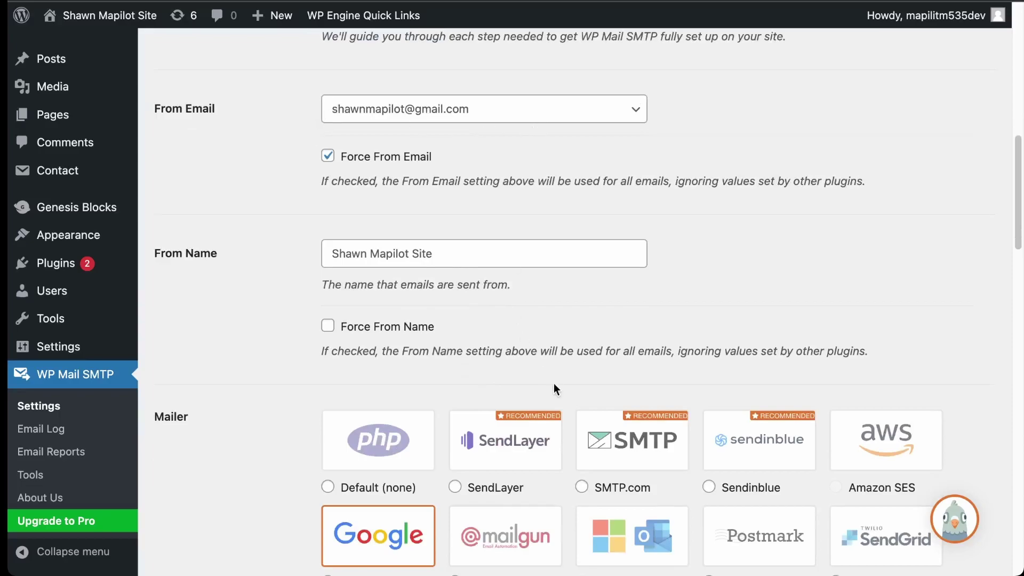
pyautogui.scroll(-15, 554, 383)
pyautogui.scroll(20, 561, 397)
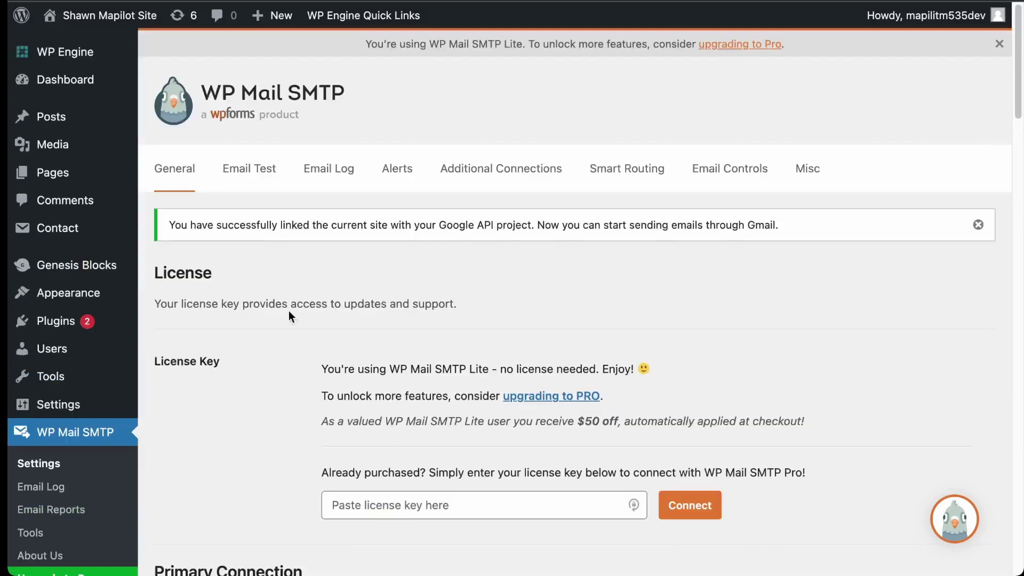
# Send a test email from the Email Test tab to the Gmail address
pyautogui.click(256, 177)
pyautogui.moveTo(492, 295); pyautogui.dragTo(386, 284)
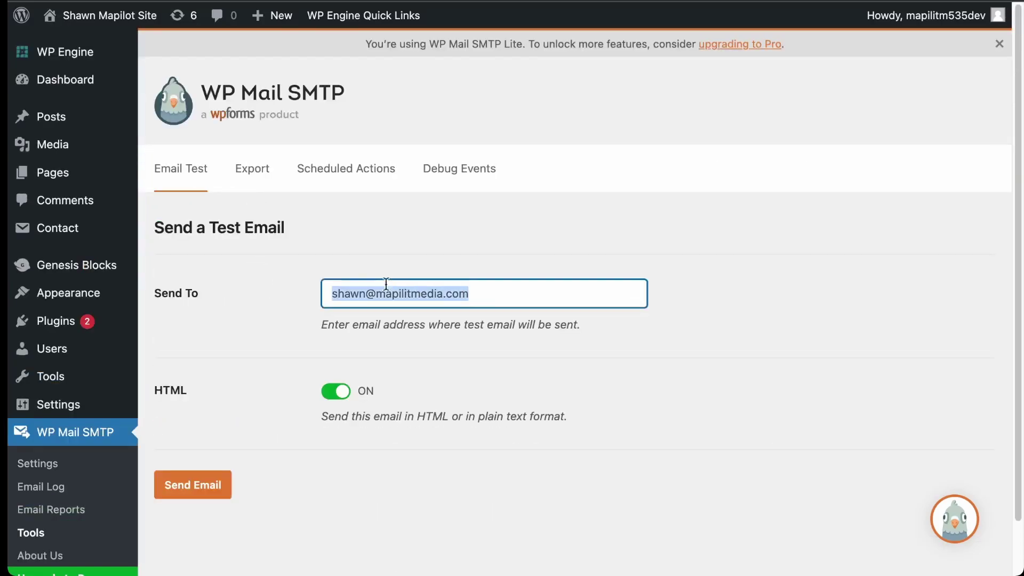
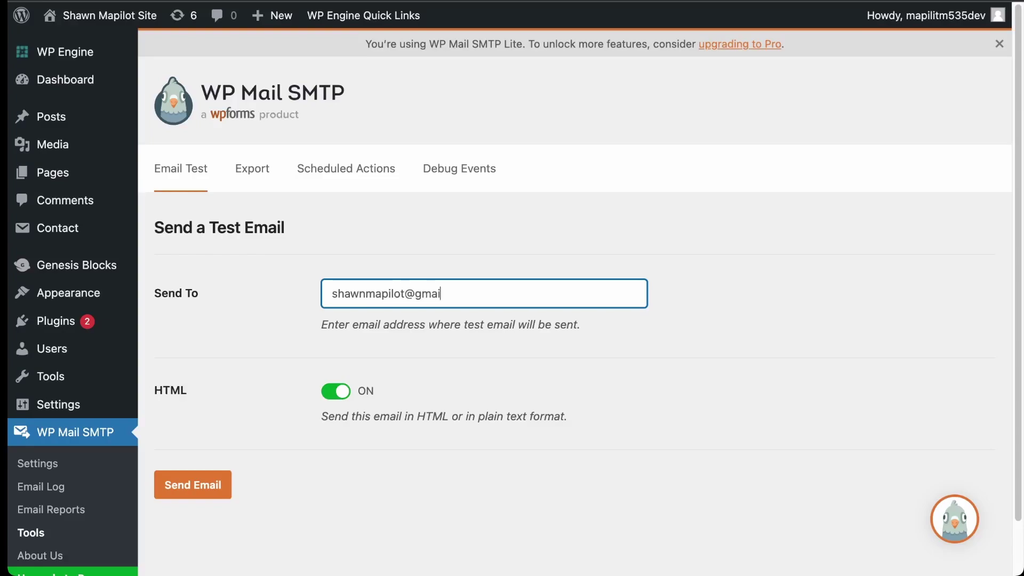
pyautogui.click(183, 477)
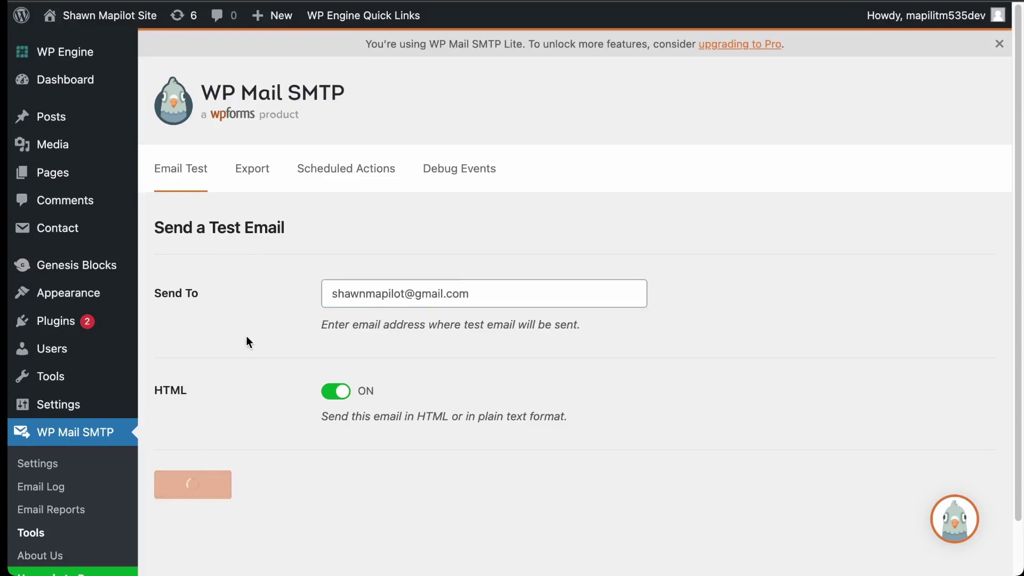
pyautogui.scroll(-2, 537, 276)
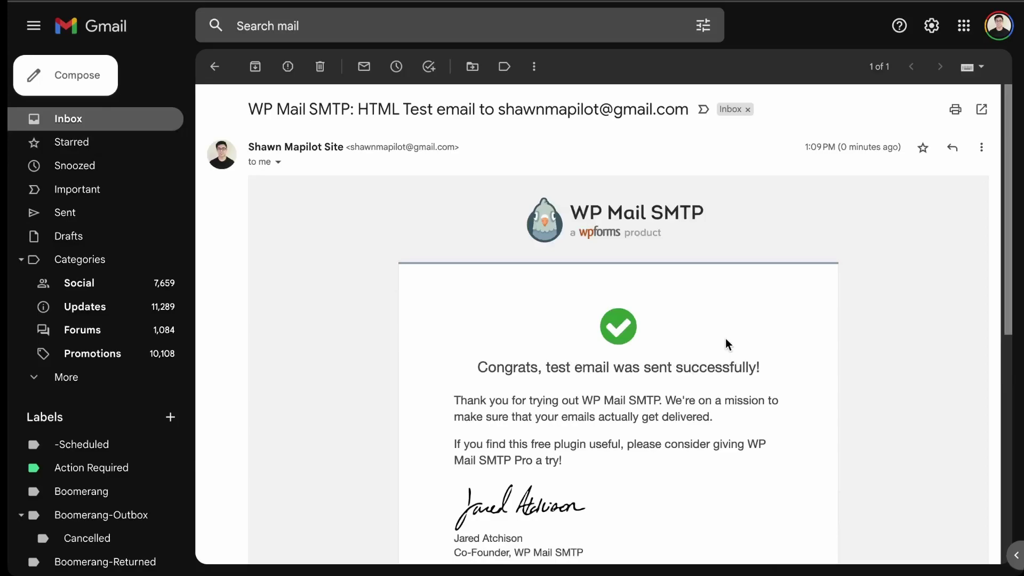
pyautogui.scroll(-1, 726, 341)
pyautogui.scroll(1, 726, 329)
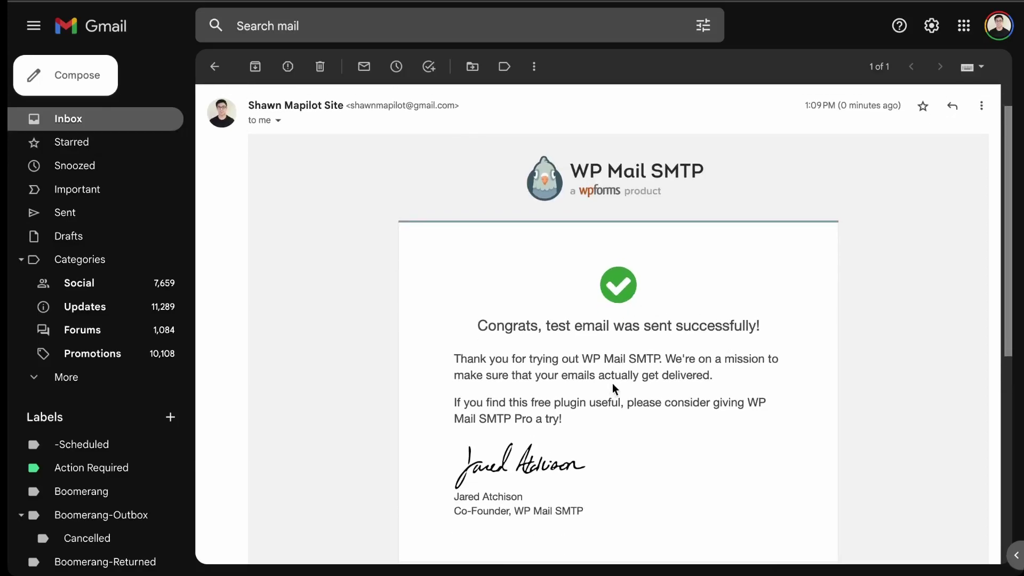
pyautogui.scroll(1, 618, 368)
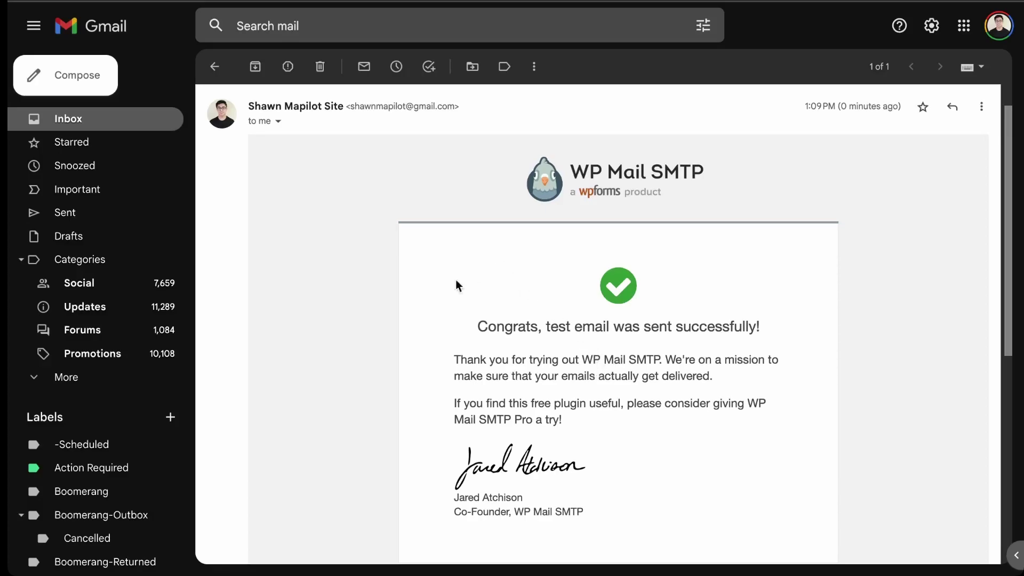
pyautogui.scroll(-2, 376, 308)
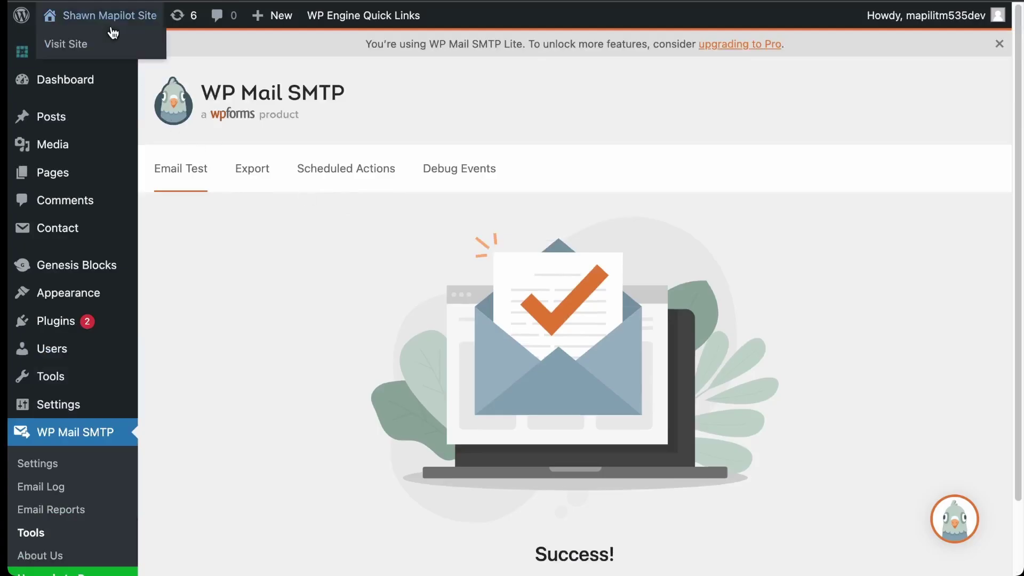
# In Contact form 1's Mail tab, set both the To and From addresses to the Gmail address
pyautogui.moveTo(47, 234)
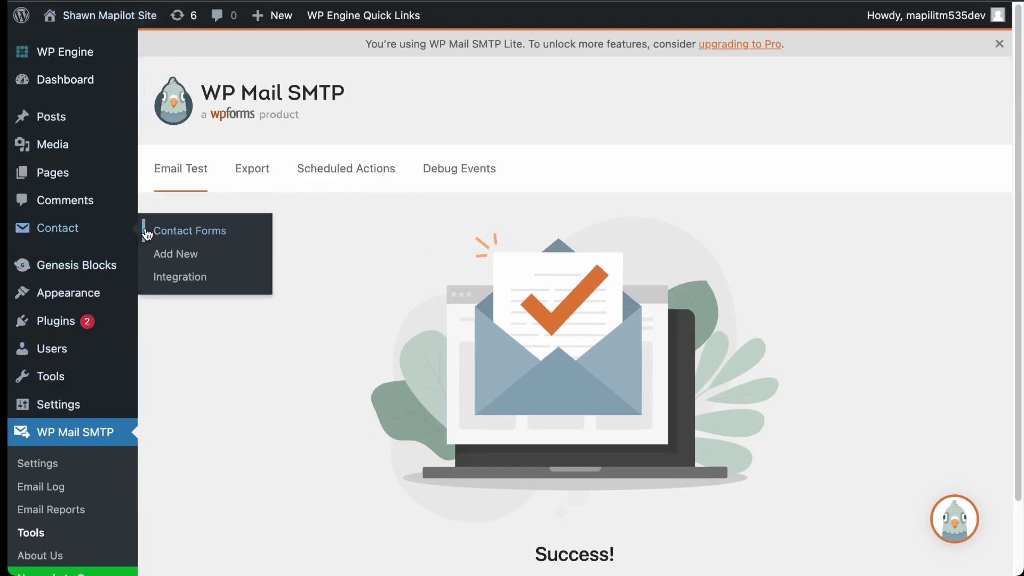
pyautogui.click(175, 232)
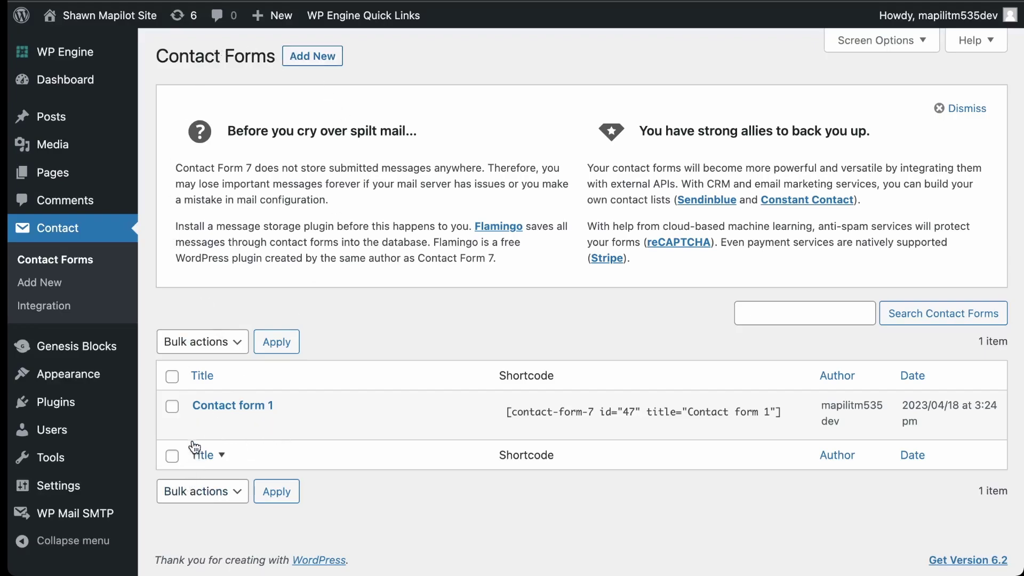
pyautogui.click(199, 426)
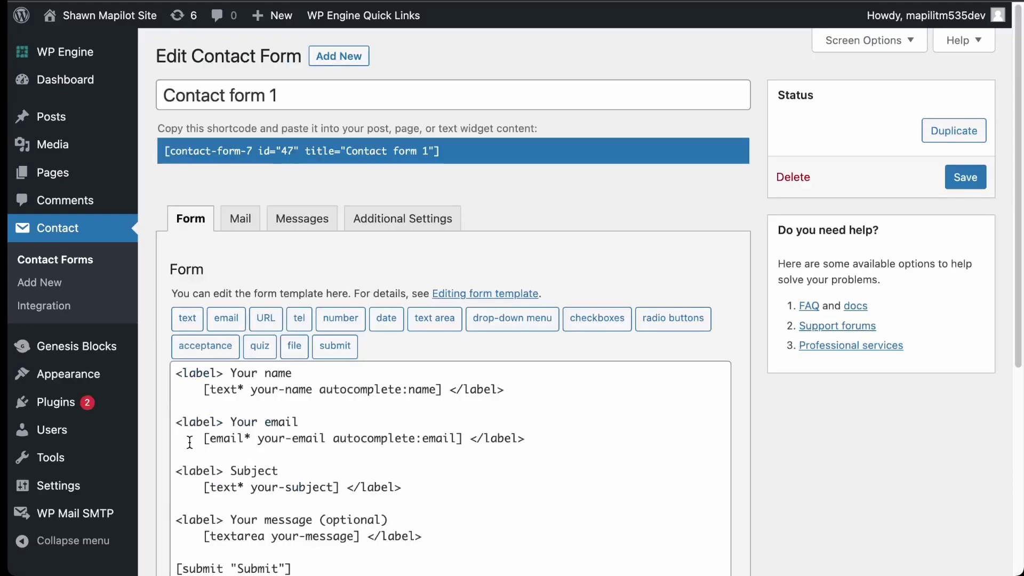
pyautogui.click(245, 219)
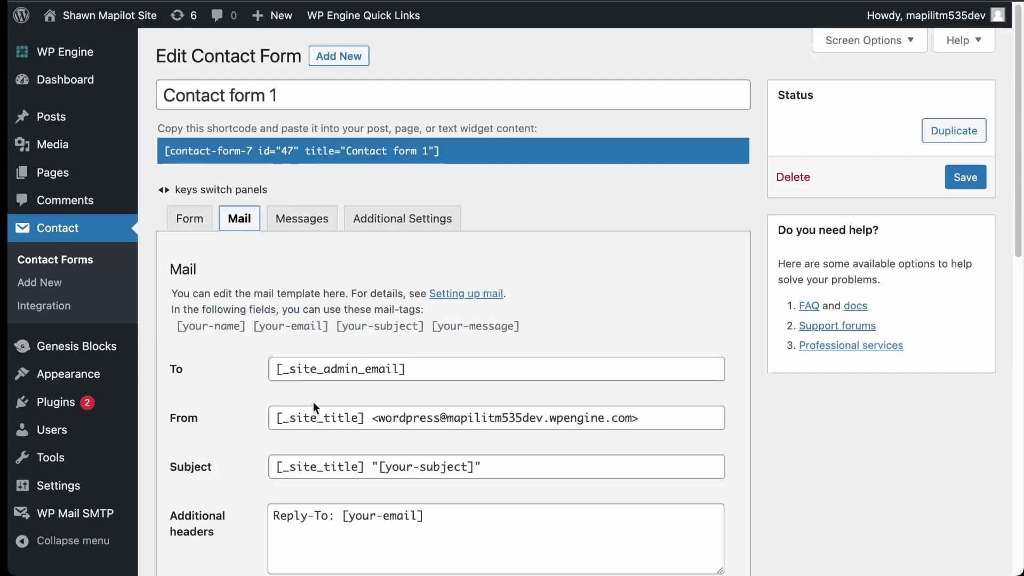
pyautogui.scroll(-2, 313, 405)
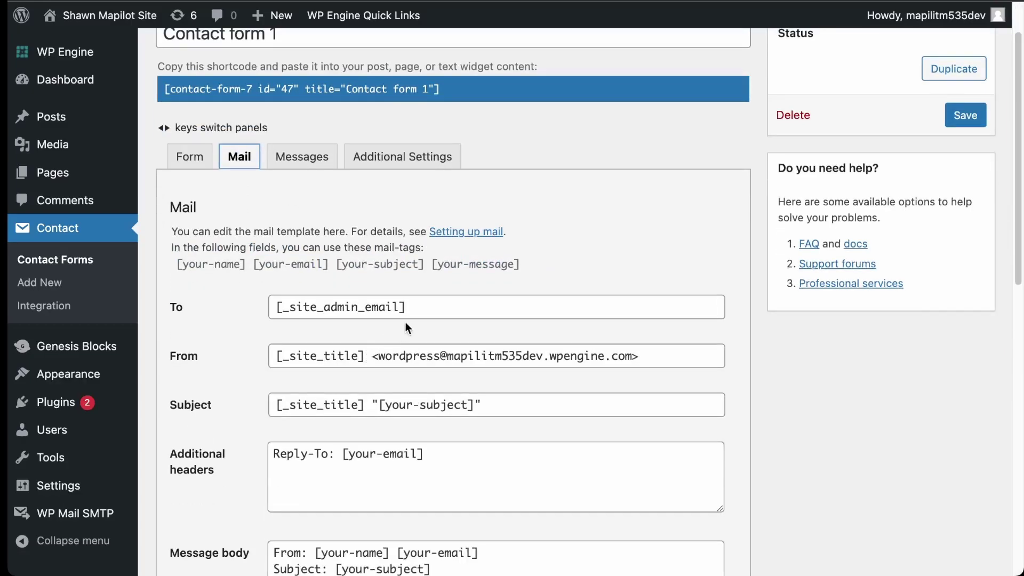
pyautogui.moveTo(414, 309); pyautogui.dragTo(187, 299)
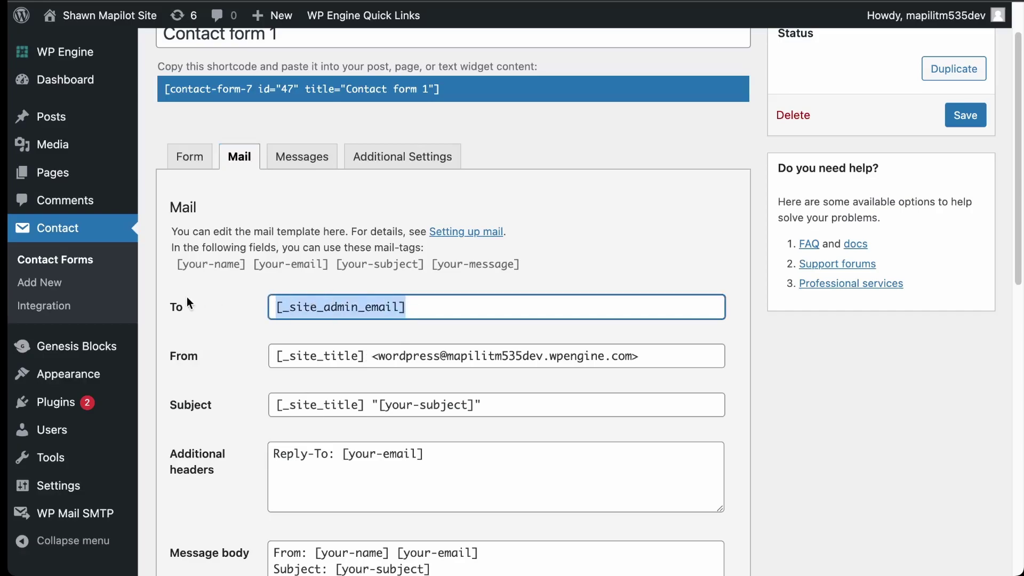
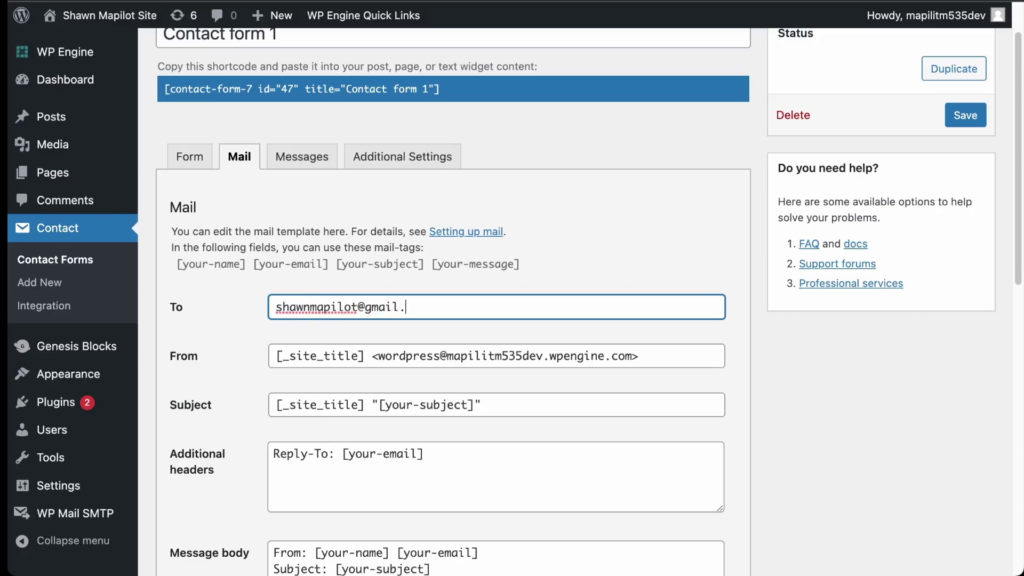
pyautogui.moveTo(375, 357); pyautogui.dragTo(639, 357)
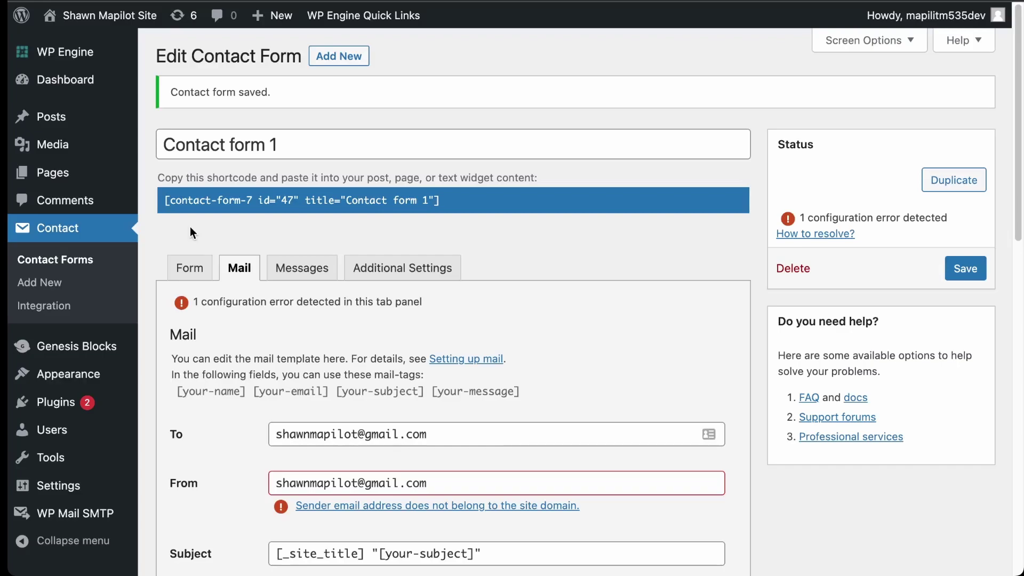
pyautogui.moveTo(113, 20)
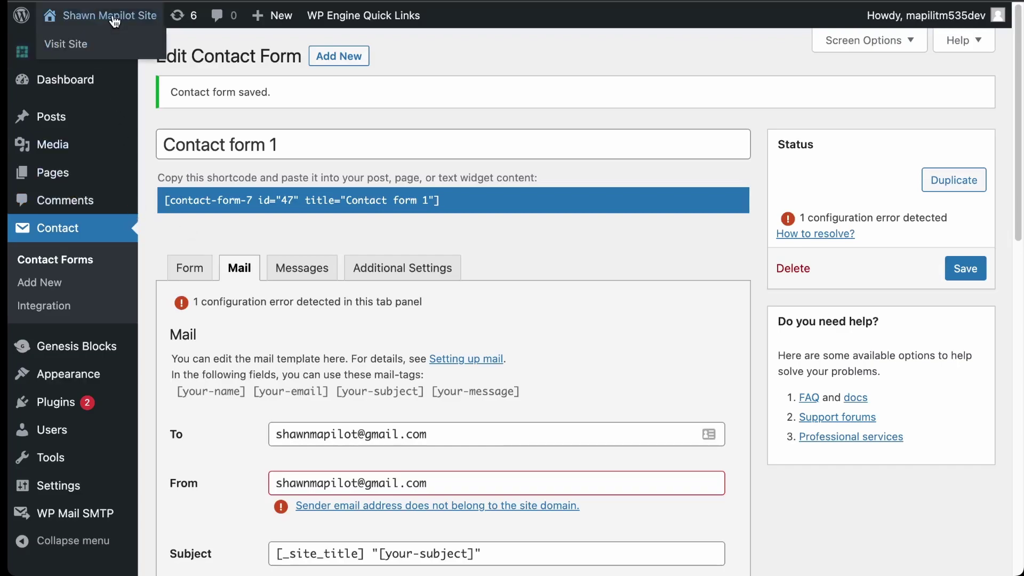
# On the live Contact page, enter a name, the Gmail address, subject 'test email' and a test message
pyautogui.click(77, 47)
pyautogui.click(198, 287)
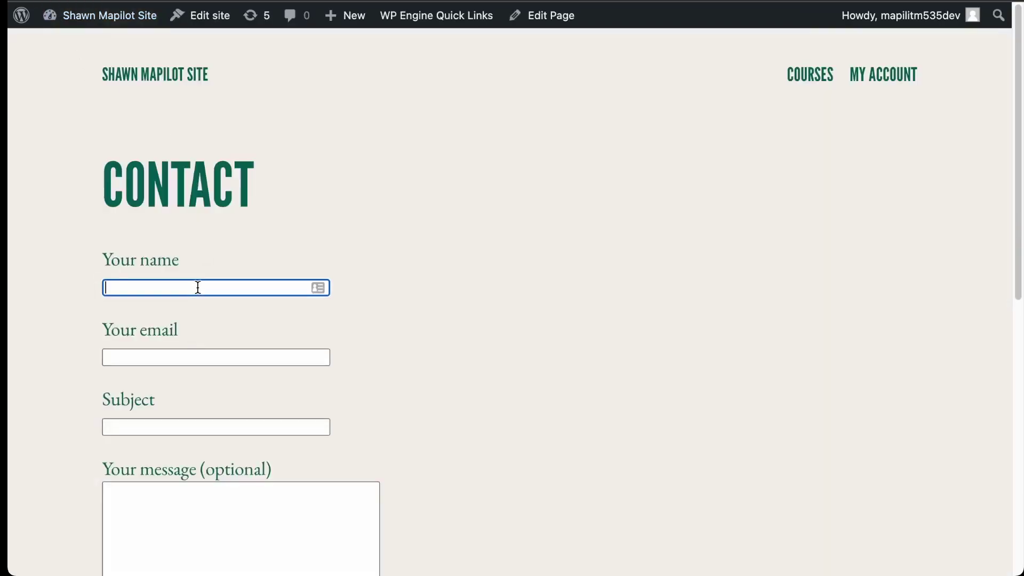
pyautogui.write('shawn')
pyautogui.press('Tab')
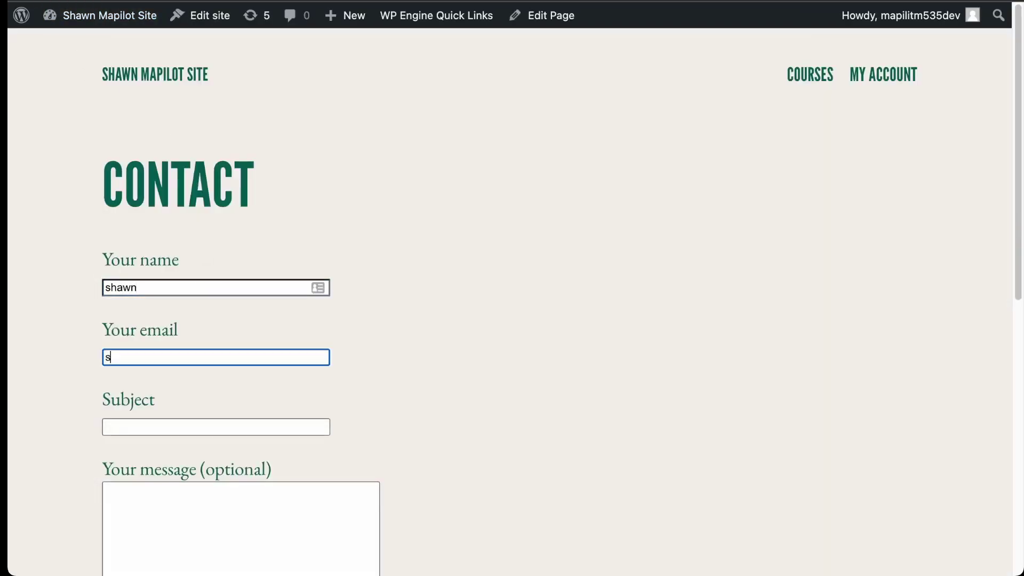
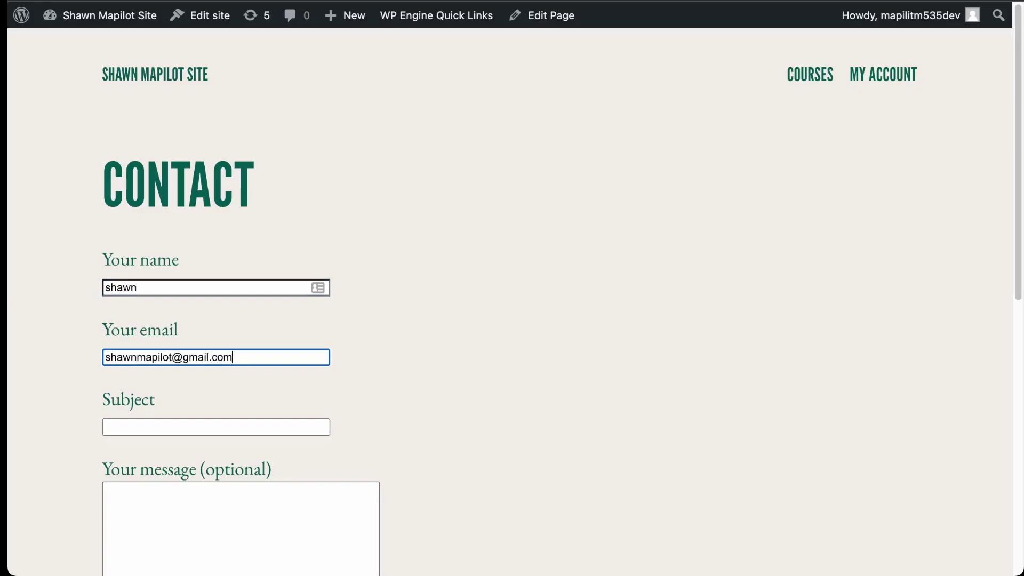
pyautogui.press('Tab')
pyautogui.write('test email')
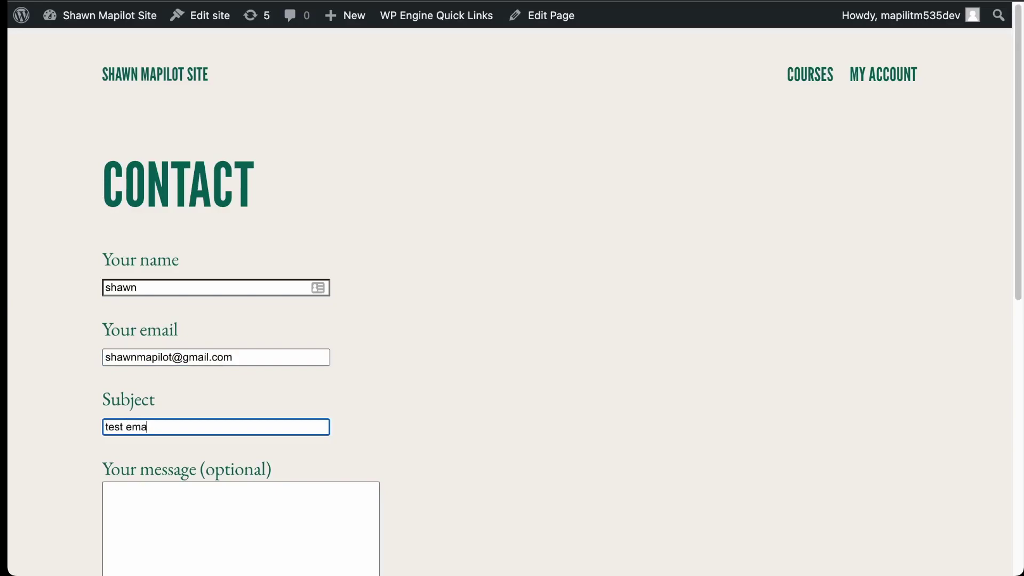
pyautogui.press('Tab')
pyautogui.write('this i')
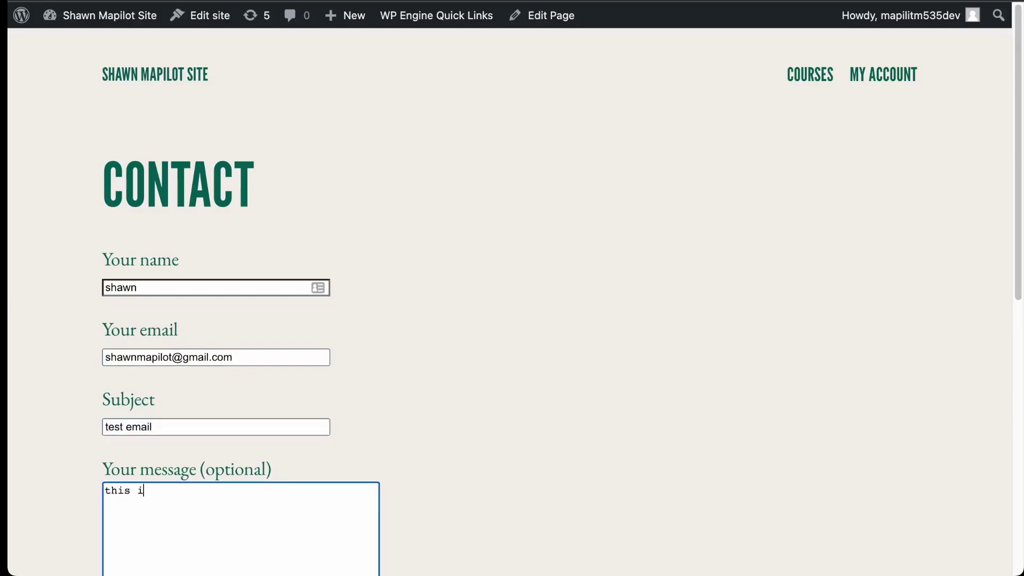
pyautogui.write('s a stest email')
# Submit the contact form and check the message-sent confirmation
pyautogui.scroll(-5, 192, 362)
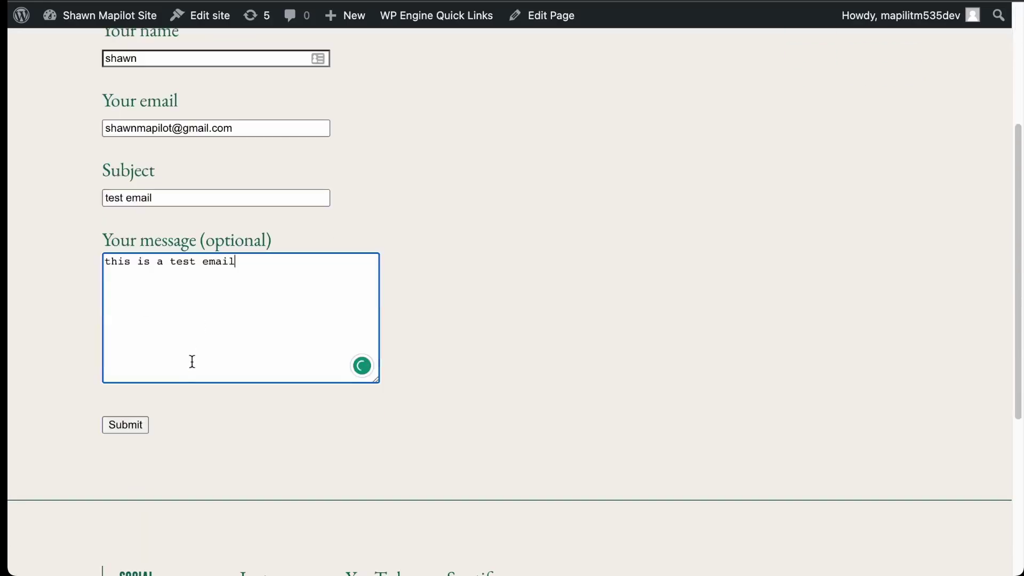
pyautogui.click(130, 424)
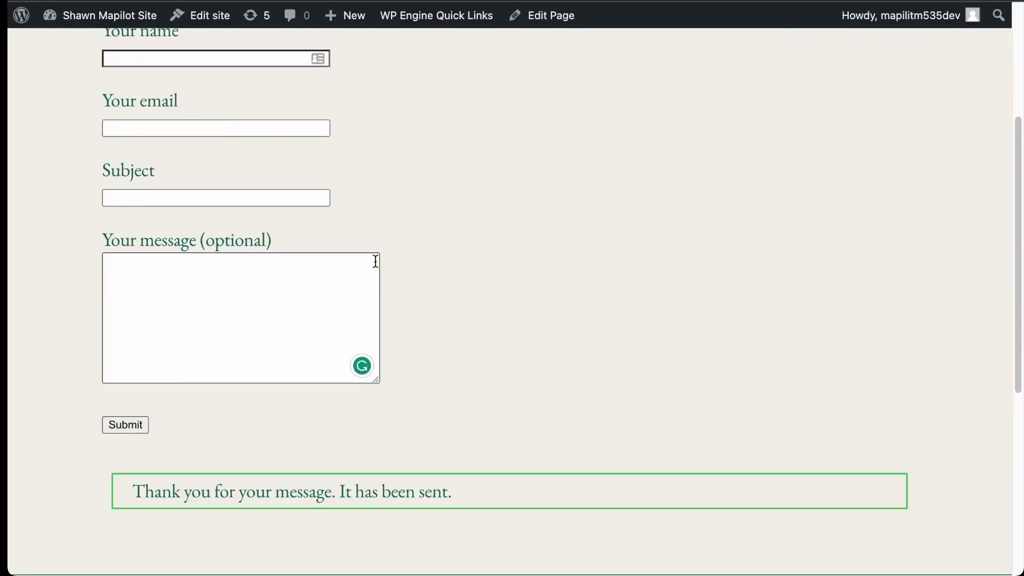
pyautogui.moveTo(152, 492); pyautogui.dragTo(534, 491)
pyautogui.click(557, 482)
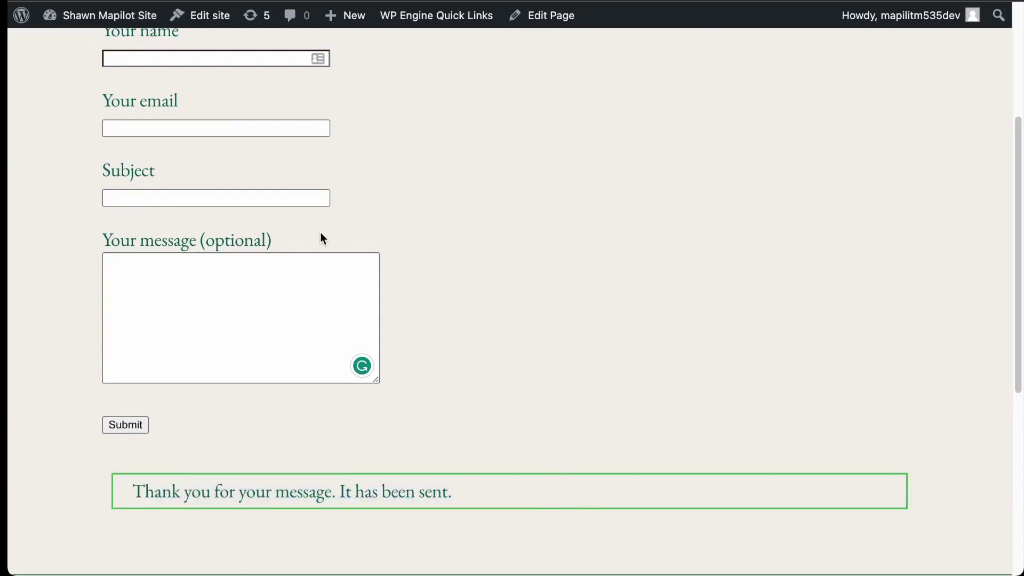
pyautogui.scroll(5, 607, 273)
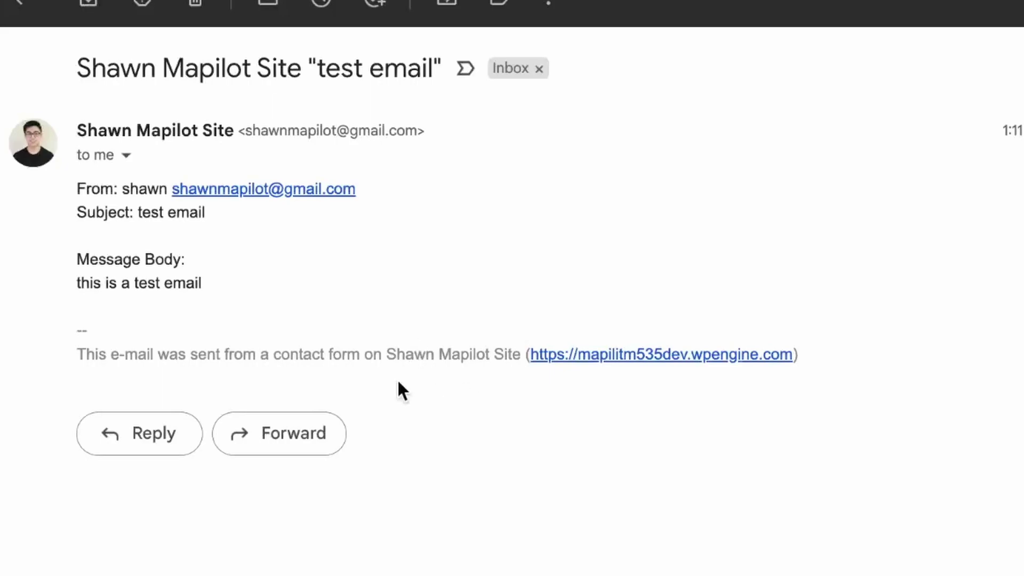
# Review the received 'test email' message's sender, subject and body lines in Gmail
pyautogui.moveTo(113, 189); pyautogui.dragTo(377, 185)
pyautogui.click(372, 246)
pyautogui.moveTo(54, 211); pyautogui.dragTo(242, 213)
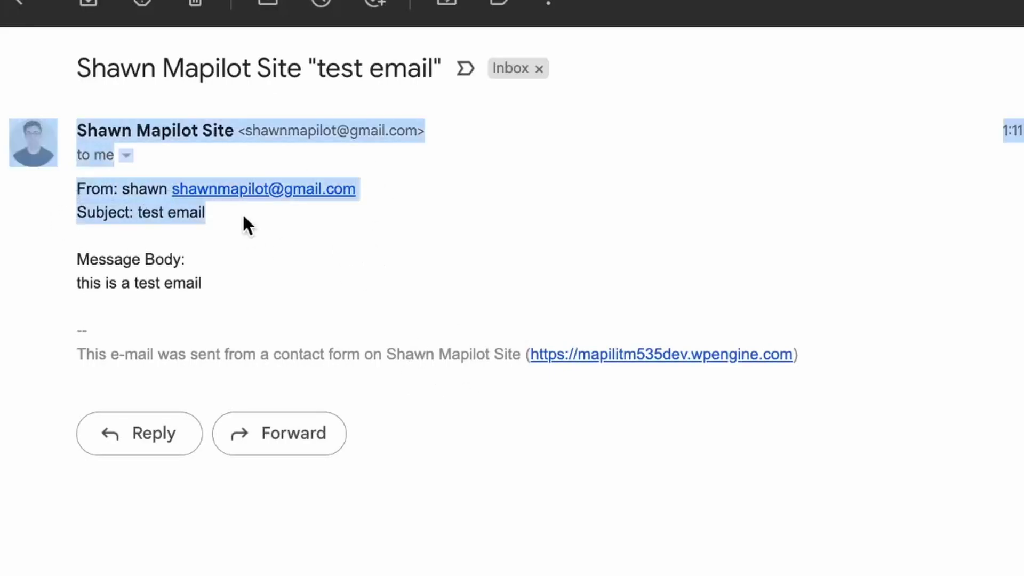
pyautogui.moveTo(242, 274); pyautogui.dragTo(104, 164)
pyautogui.click(104, 164)
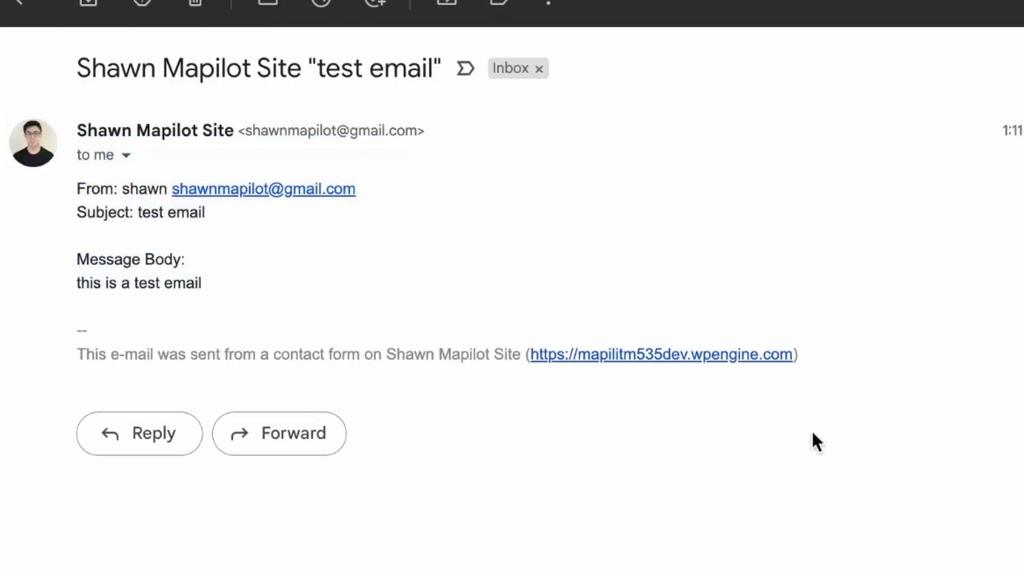